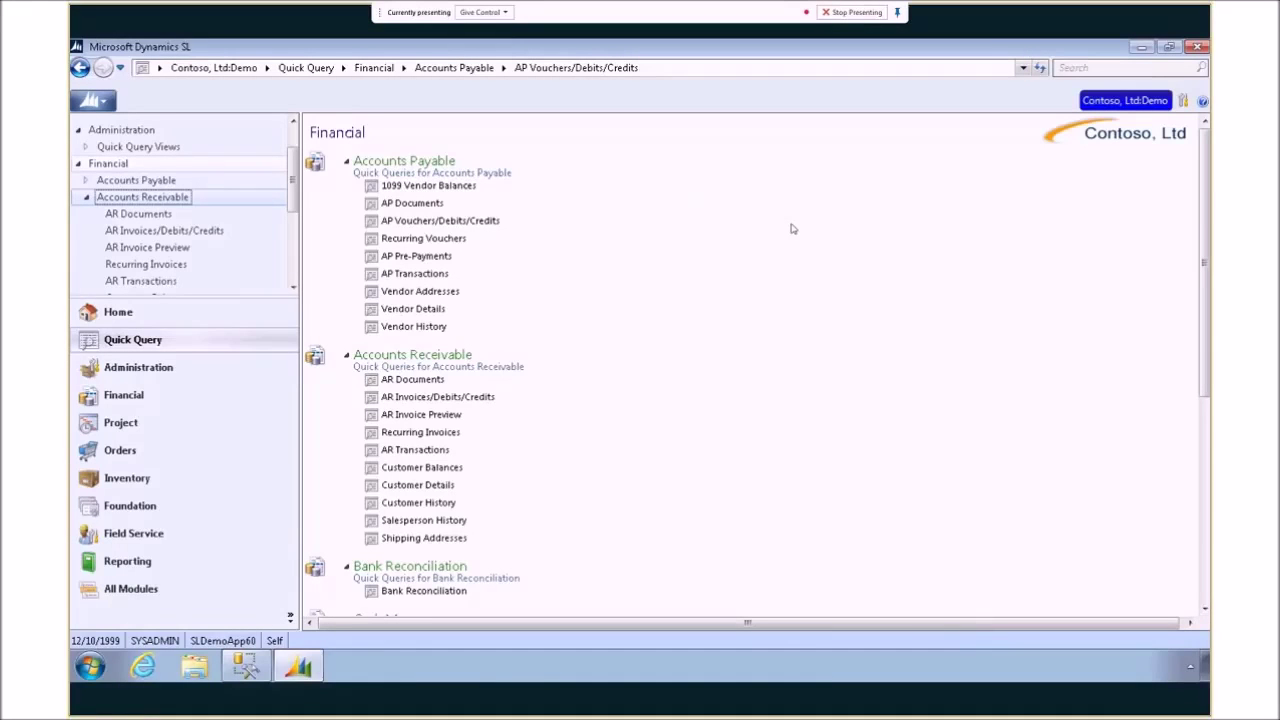
Open the AP Vouchers/Debits/Credits quick query under Financial > Accounts Payable, showing 100 rows
click(461, 224)
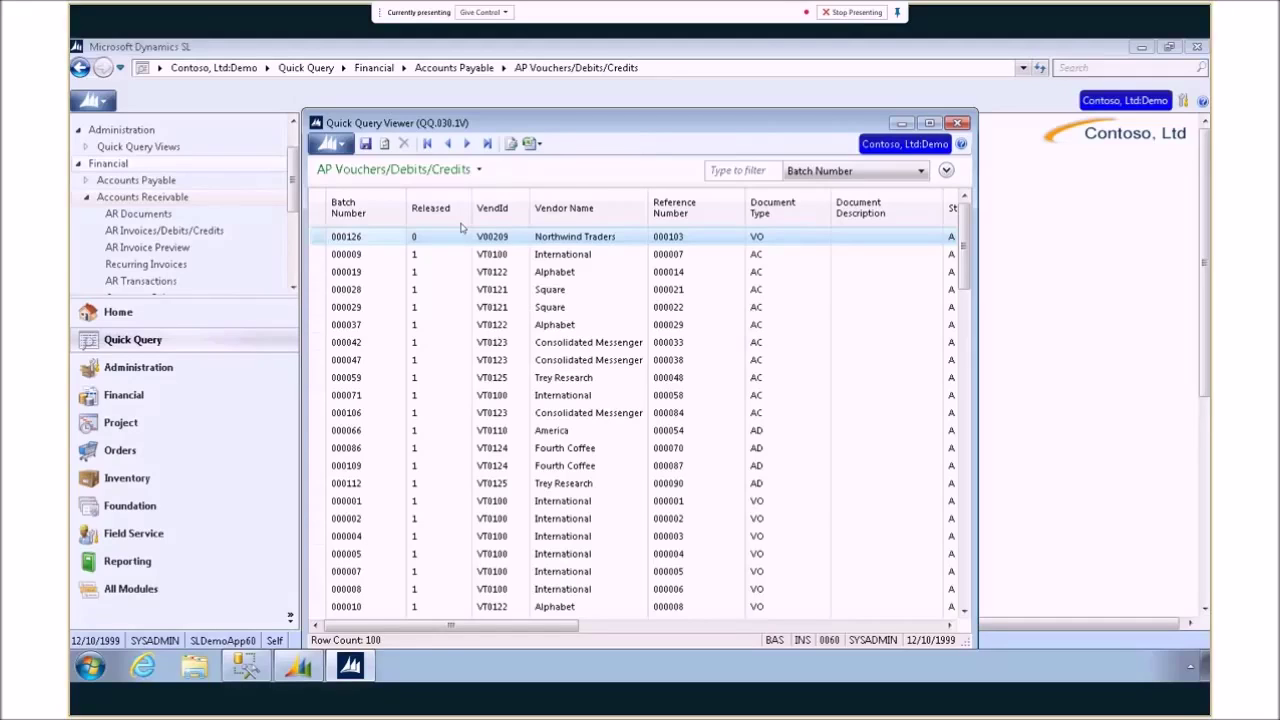
Add a Released = 1 filter to the query, leaving 96 voucher rows
click(946, 171)
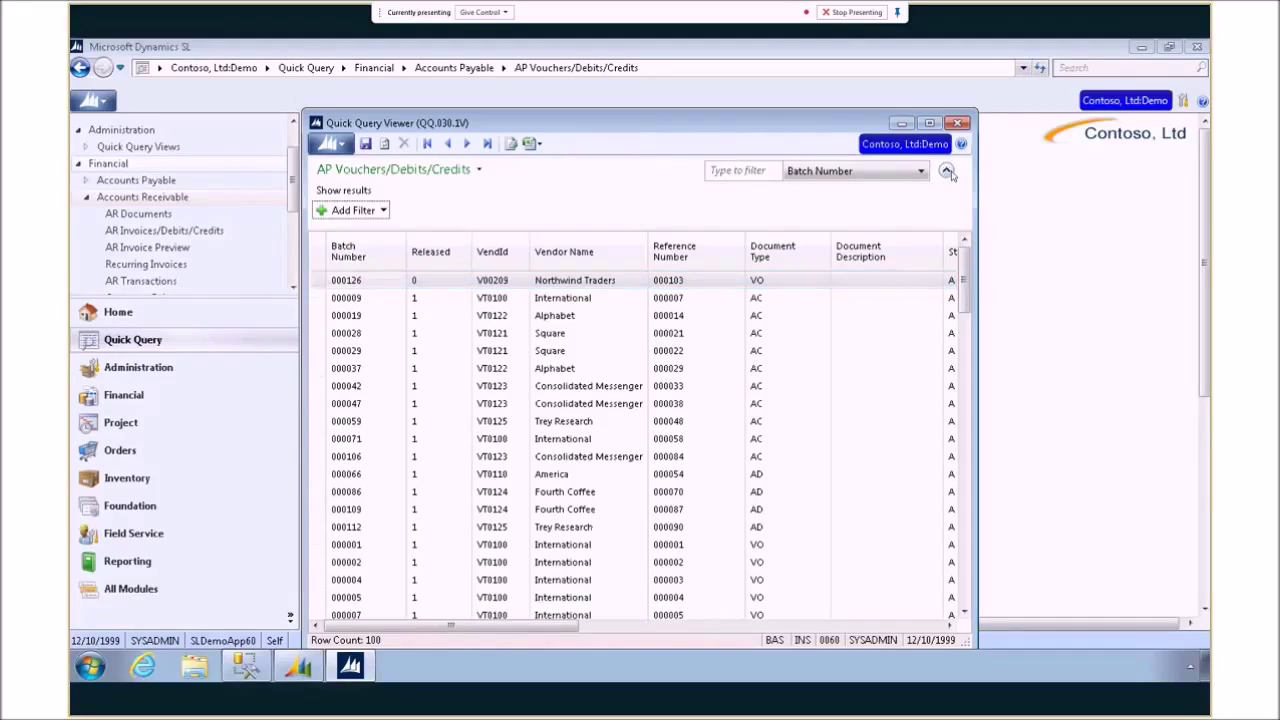
click(353, 210)
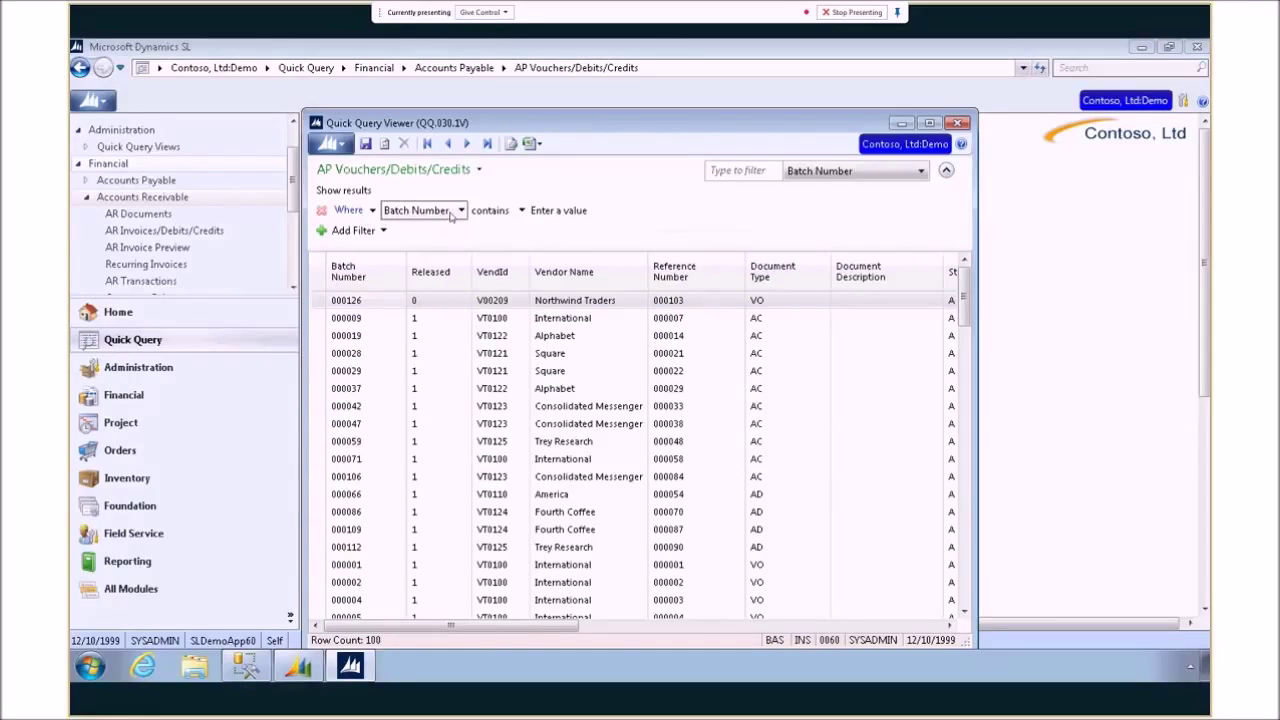
click(452, 214)
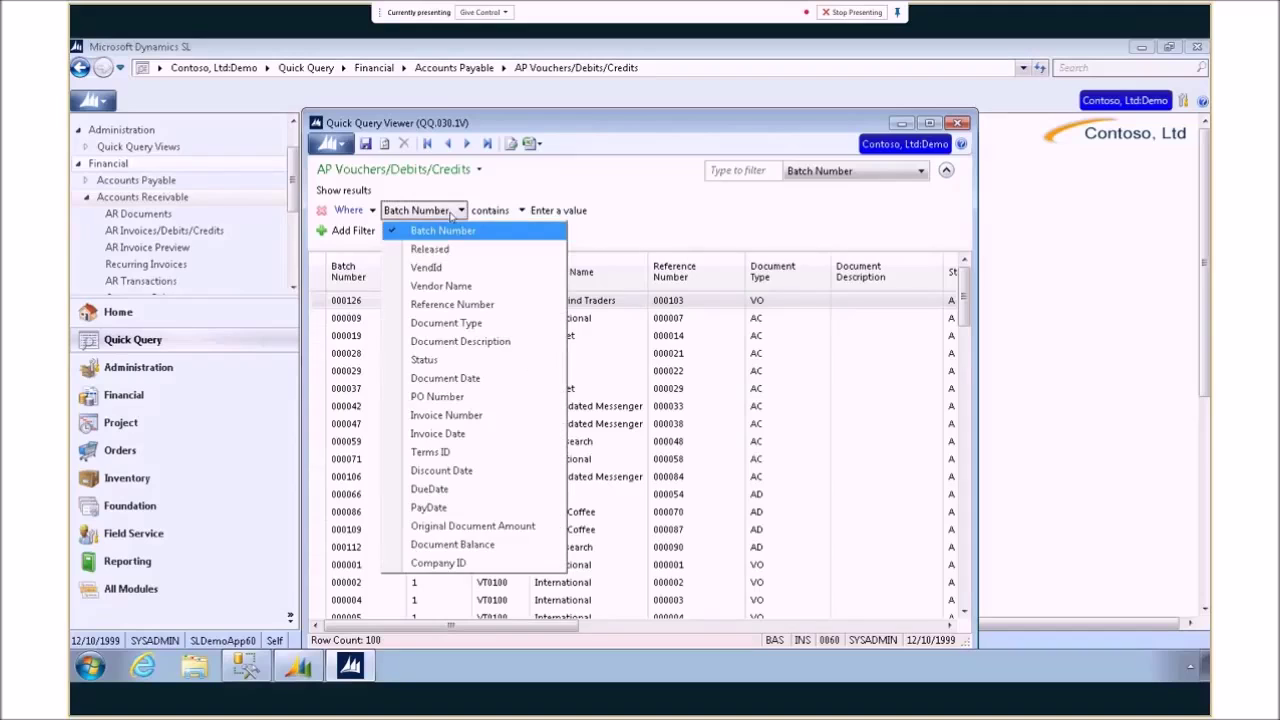
click(430, 249)
click(512, 212)
text(1)
key(Return)
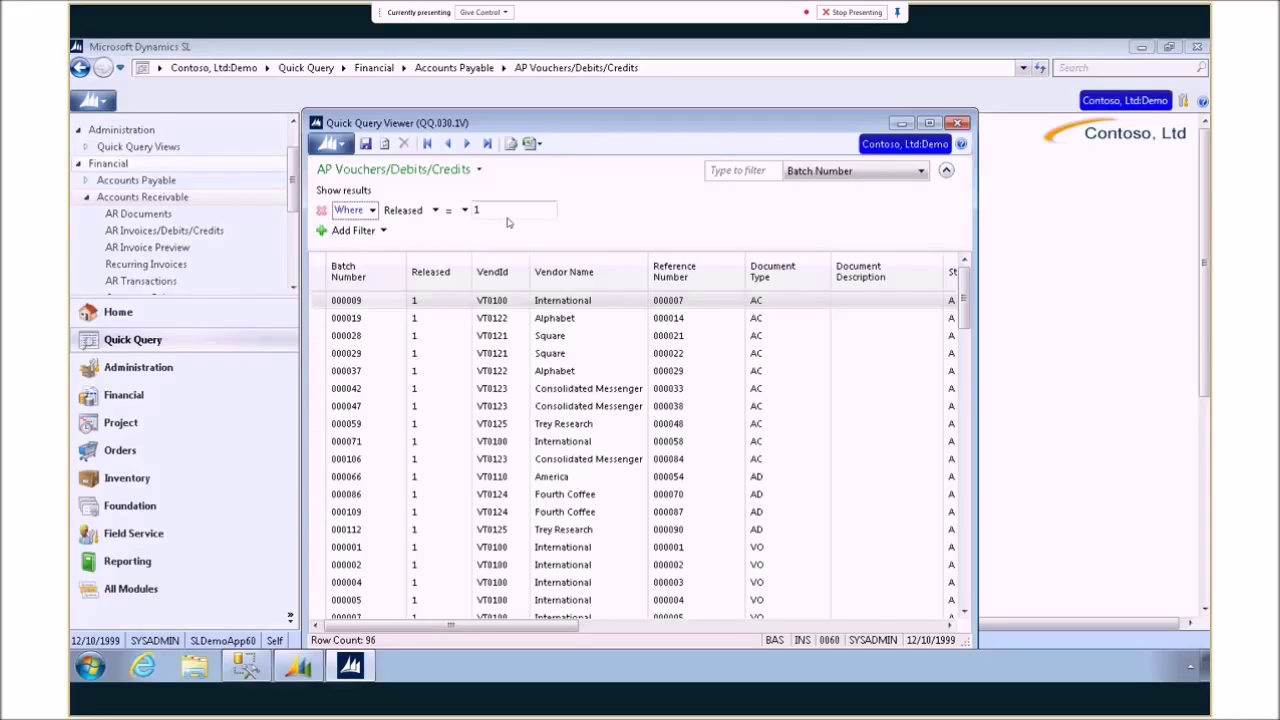
click(539, 145)
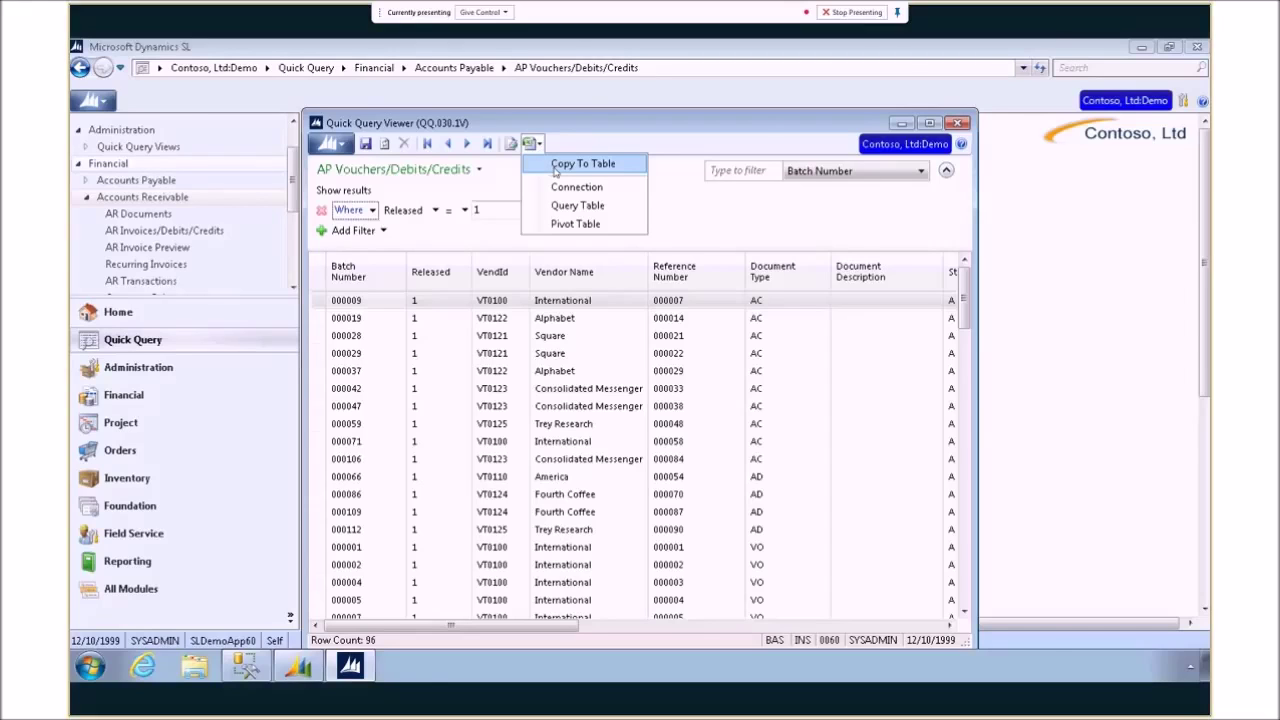
Copy the filtered rows to an Excel table on sheet QQ0301V and check its Batch Number filter
click(583, 164)
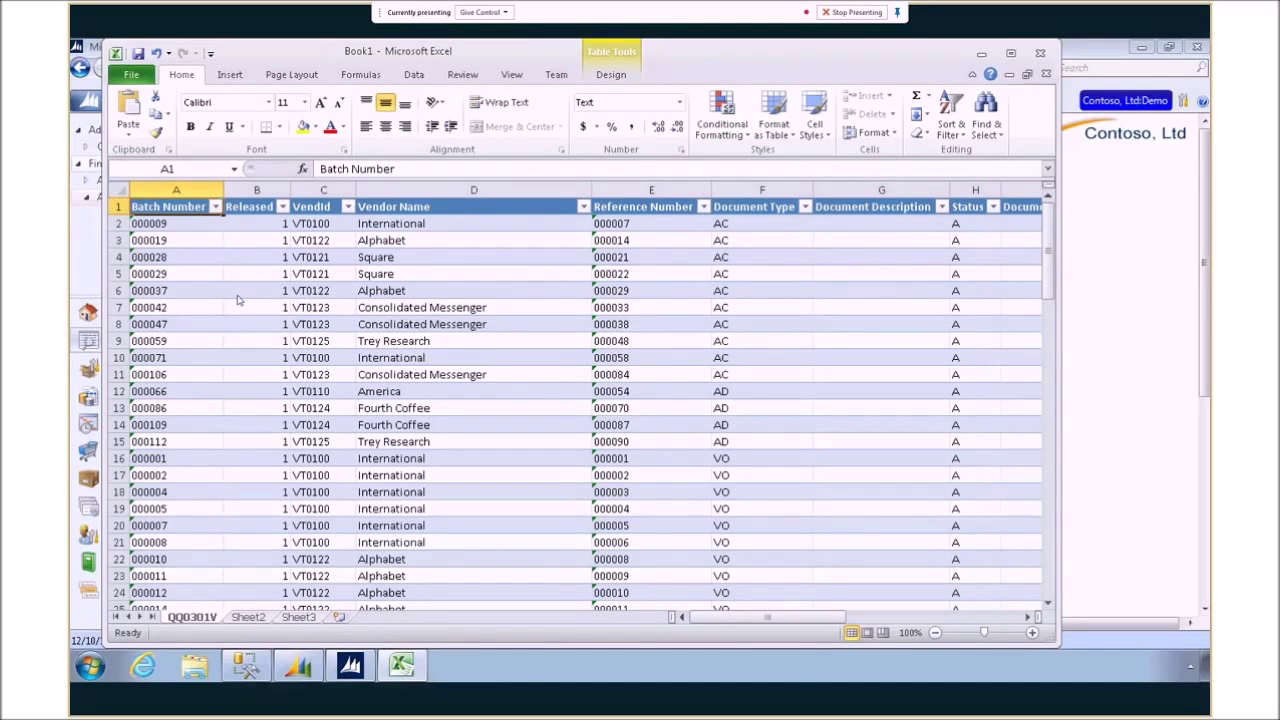
click(214, 207)
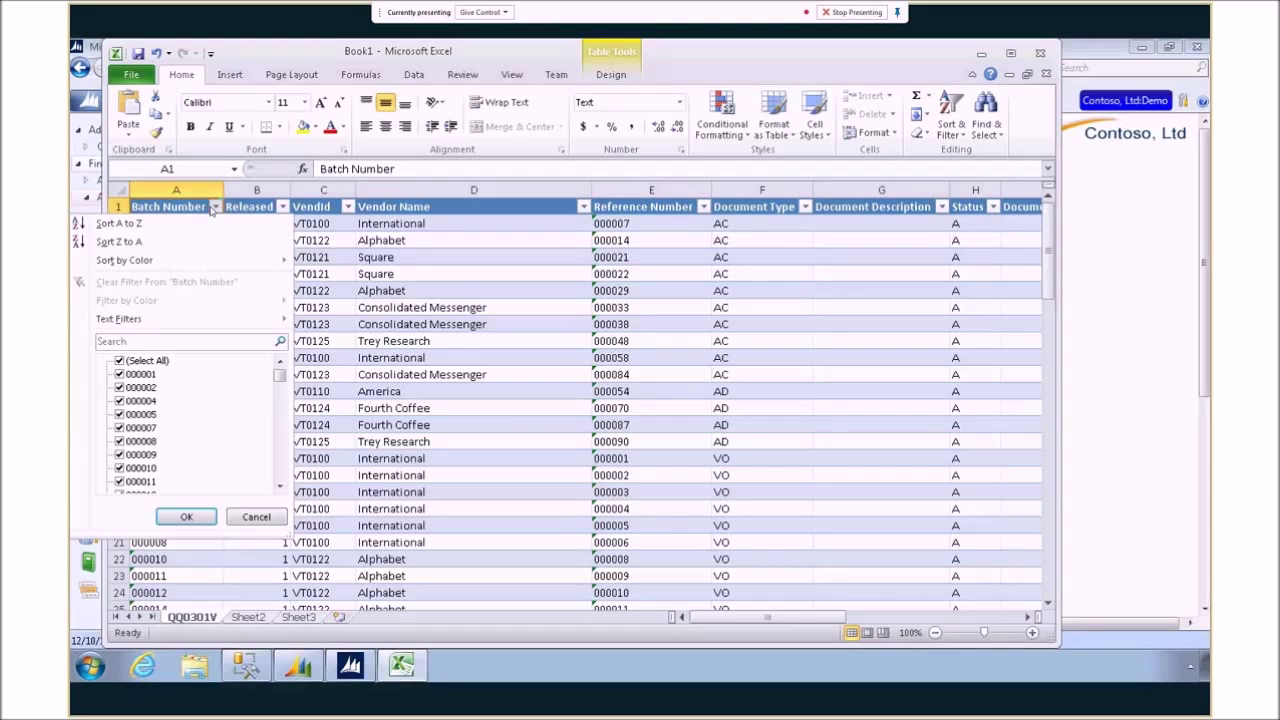
click(196, 520)
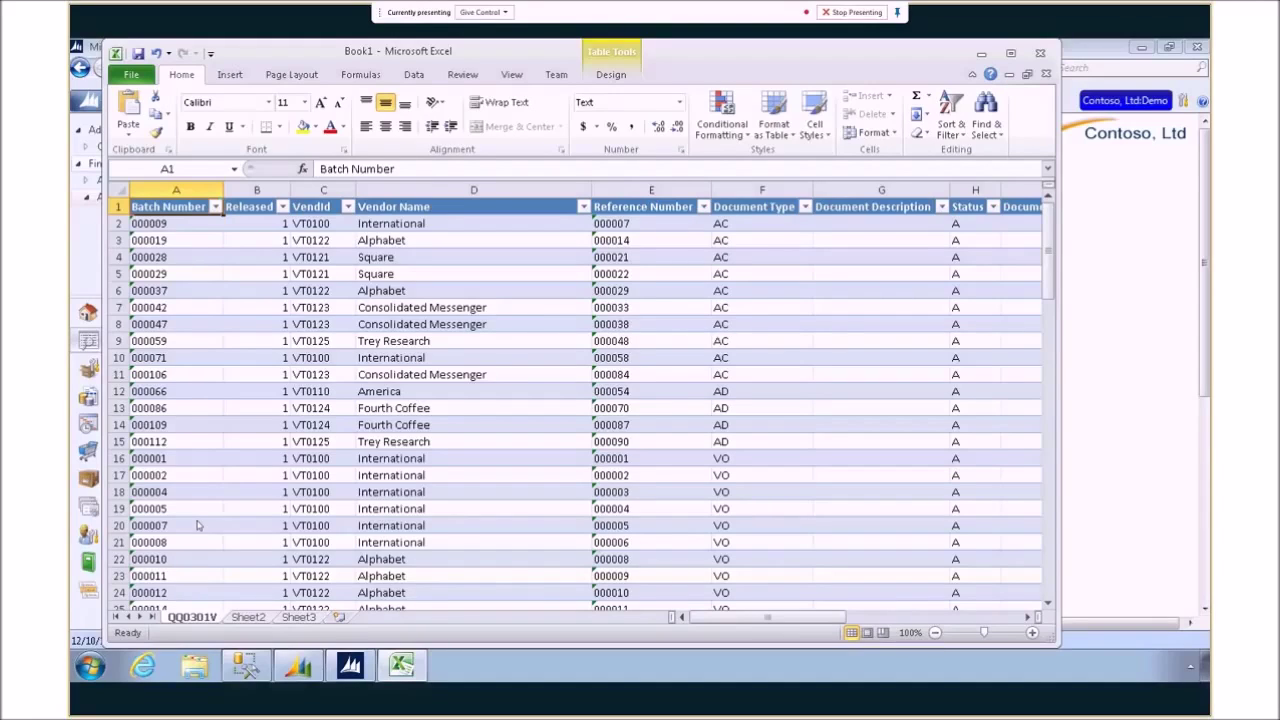
Export filtered rows and selected columns as a refreshable query table in new workbook Book2
mouse_move(350, 672)
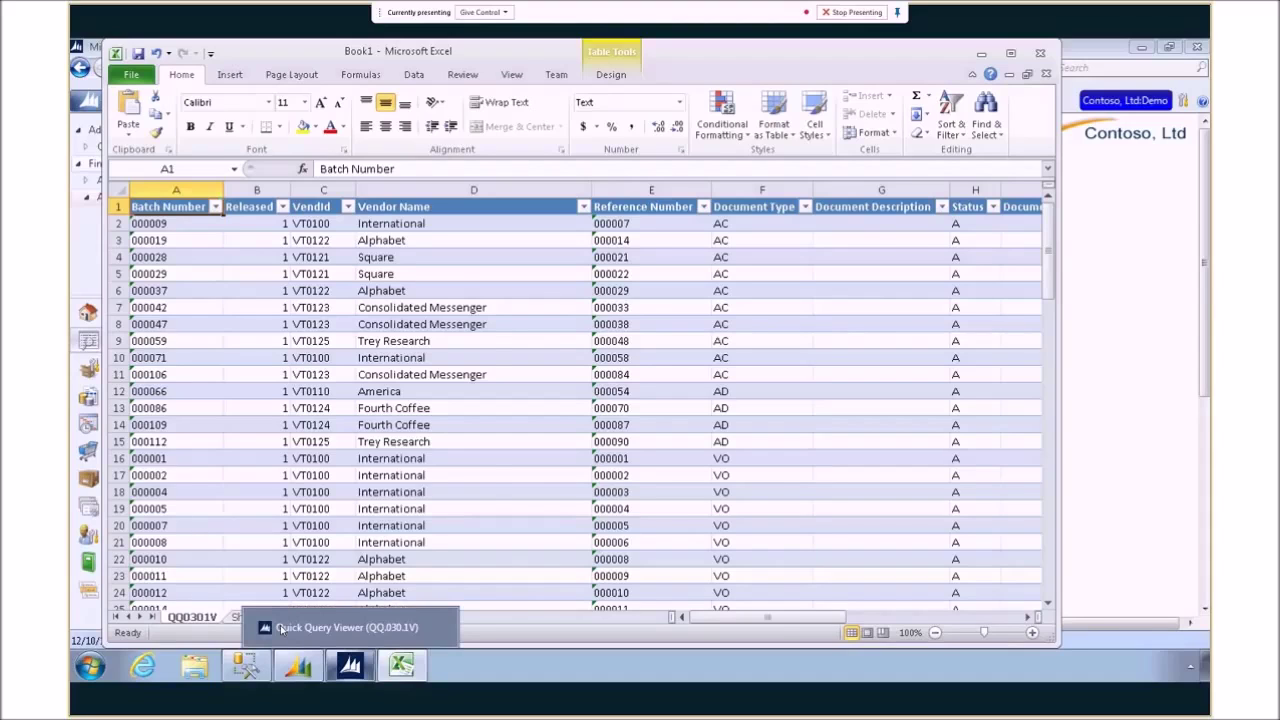
click(350, 672)
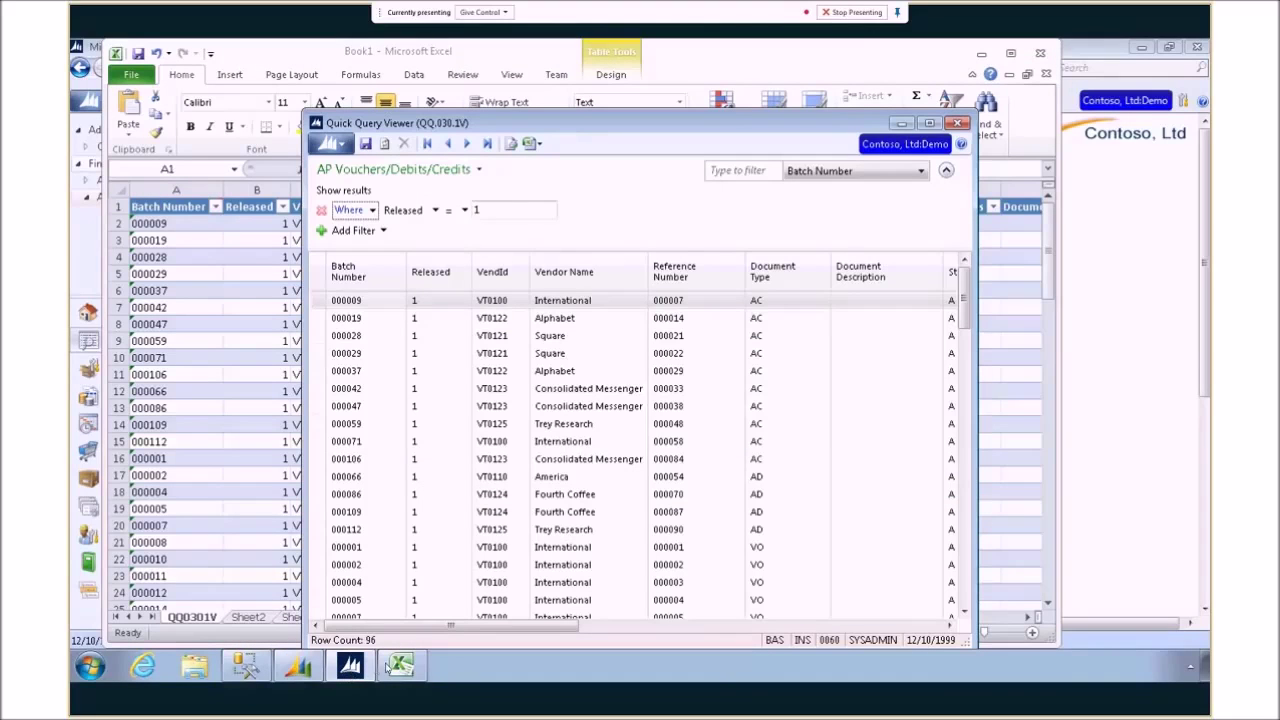
click(540, 145)
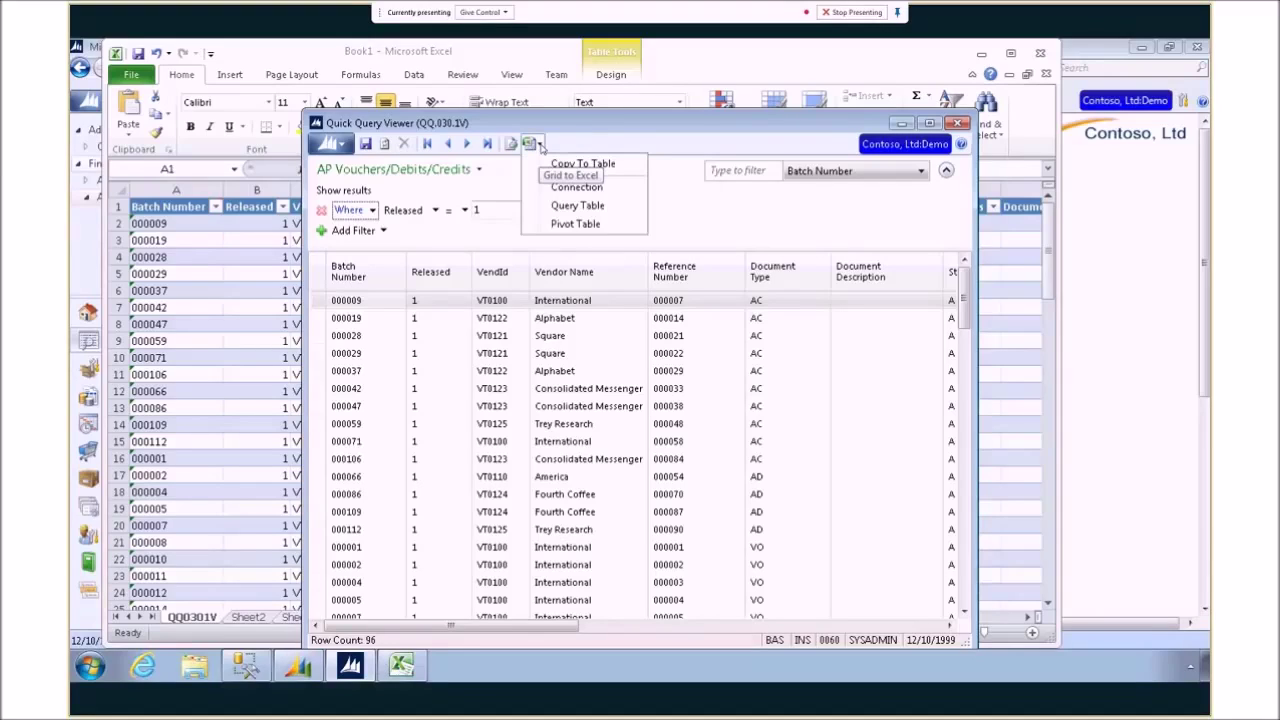
click(560, 205)
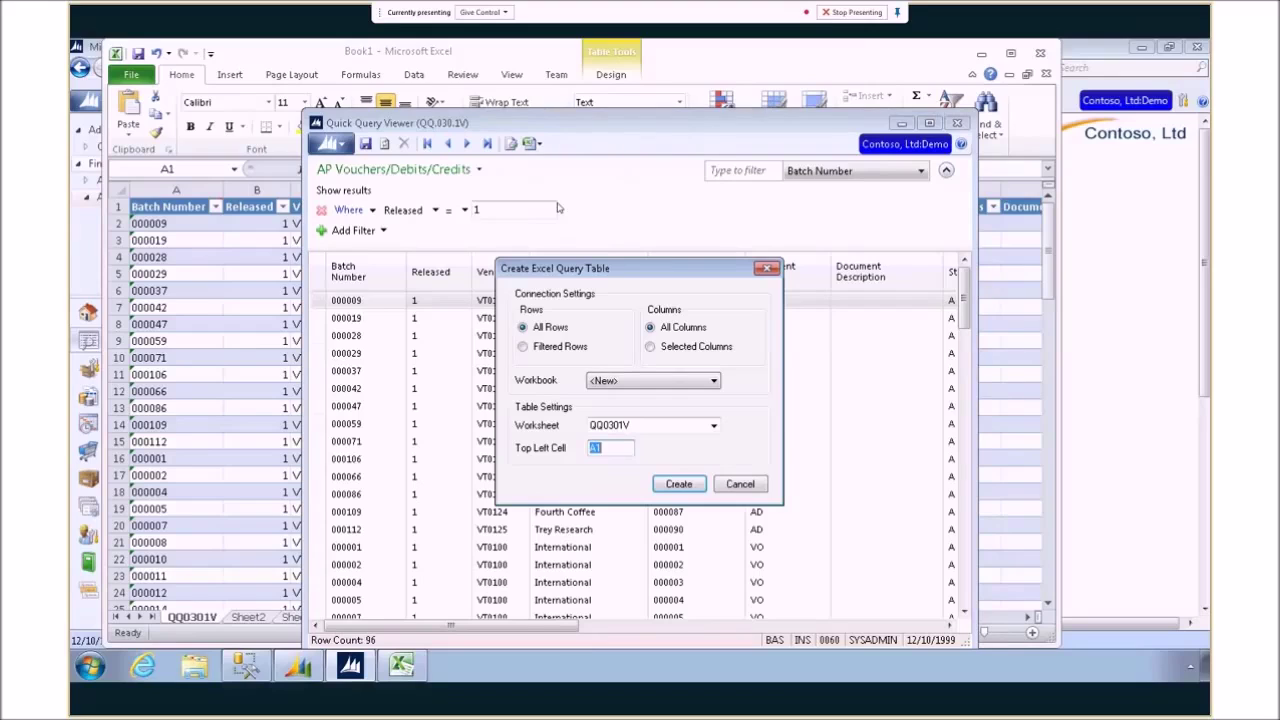
click(565, 346)
click(700, 347)
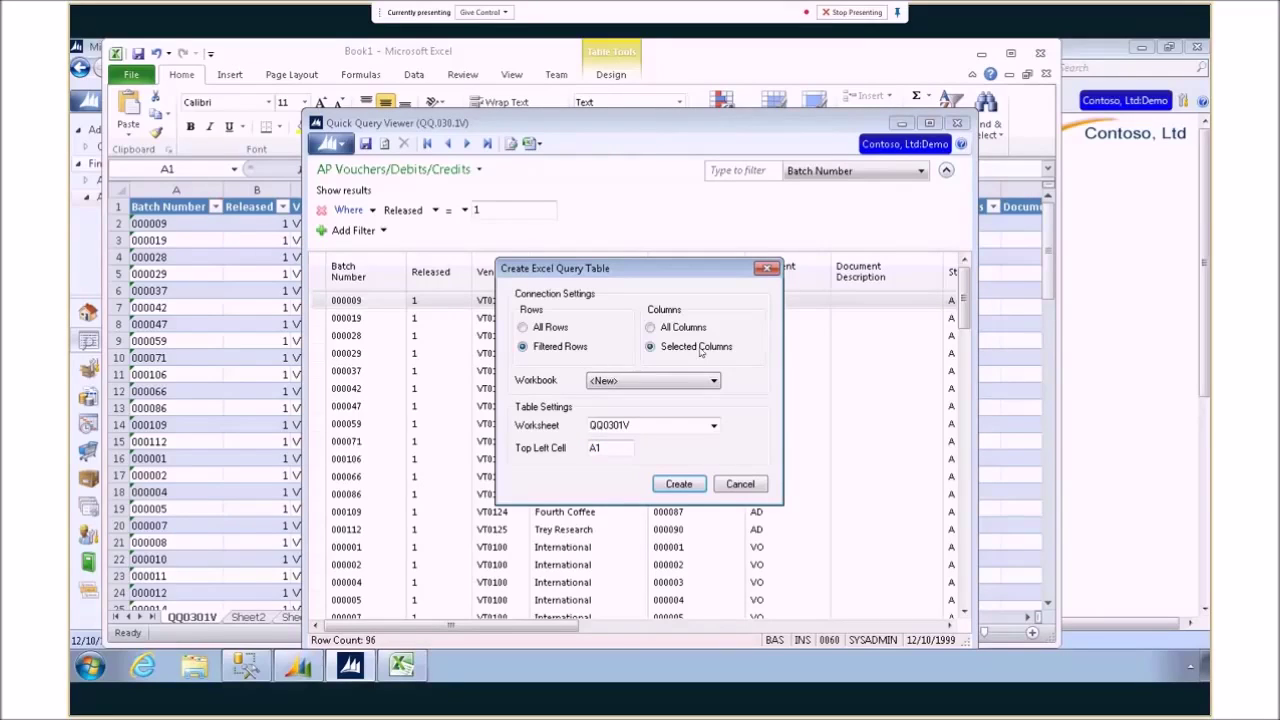
click(677, 484)
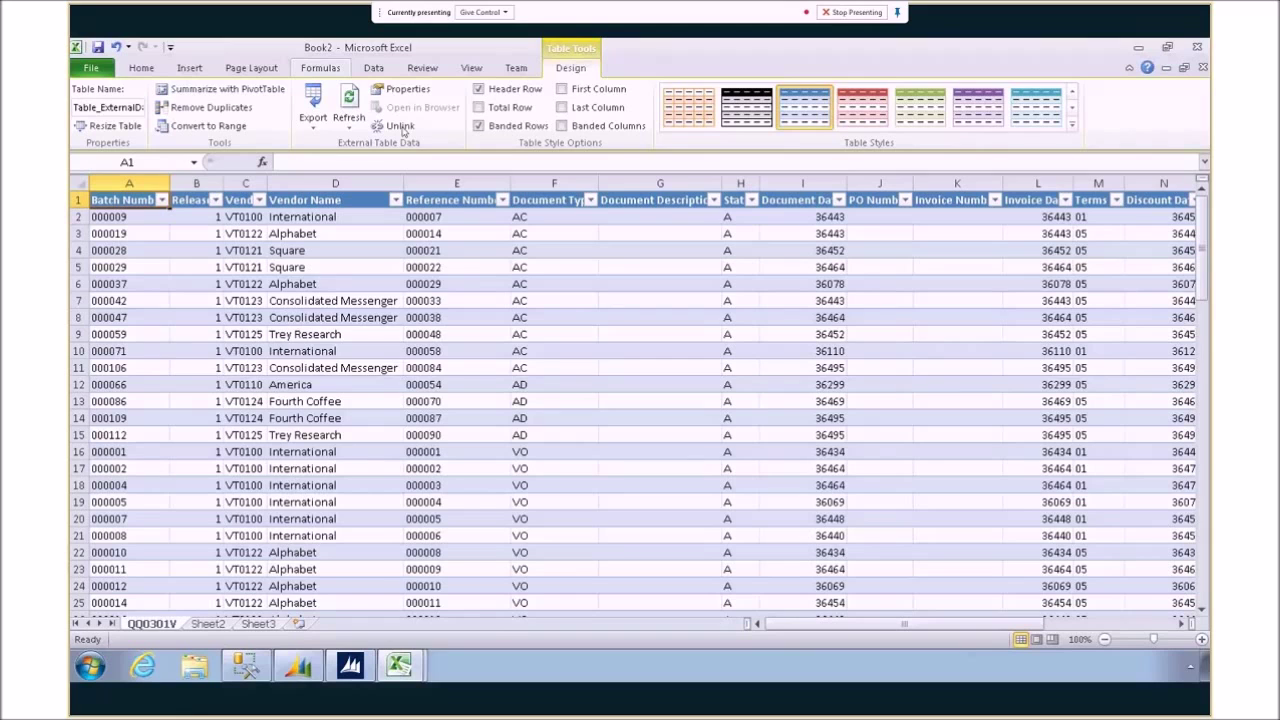
Refresh Book2's query table and review the QQ_apdoc_reg connection string and command text
click(373, 68)
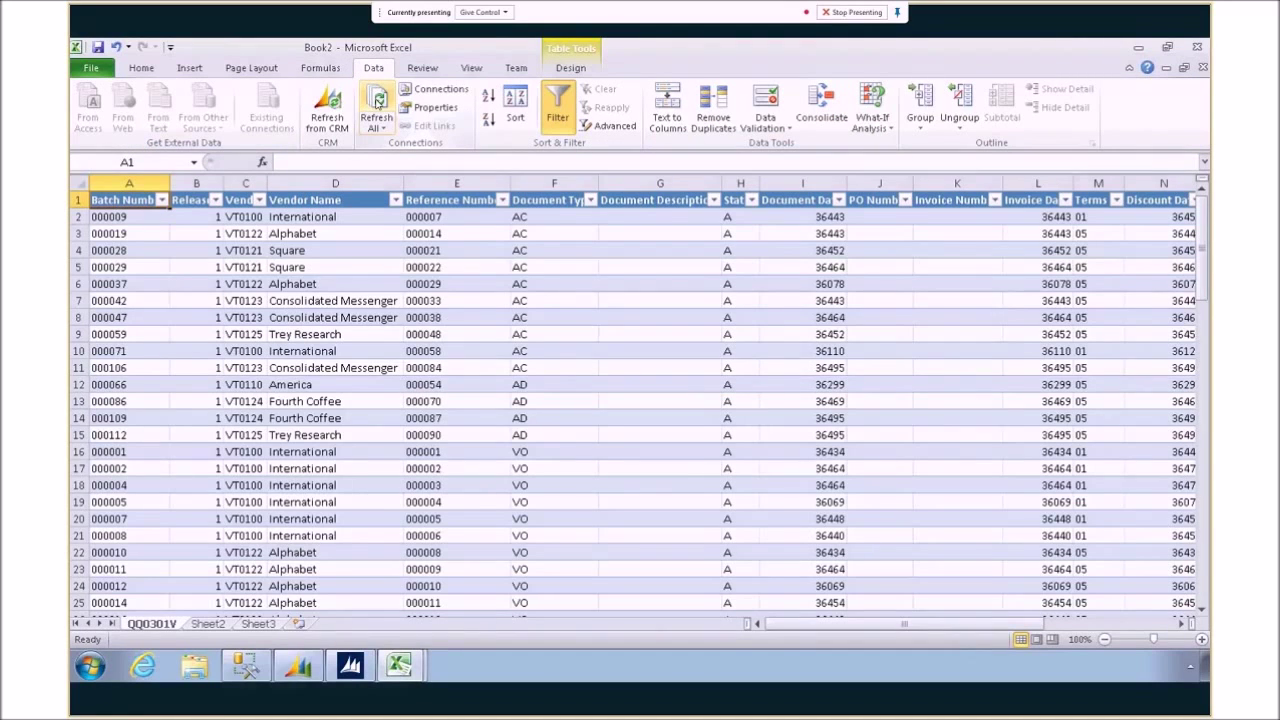
click(378, 101)
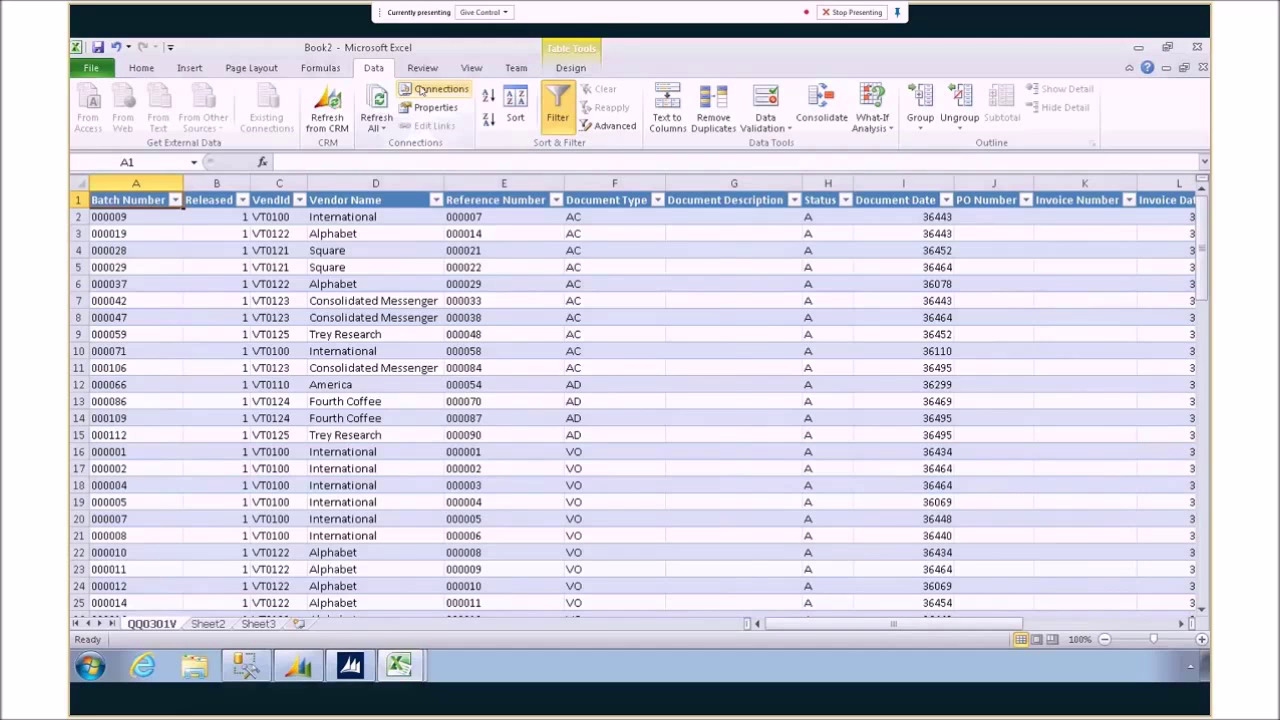
click(420, 90)
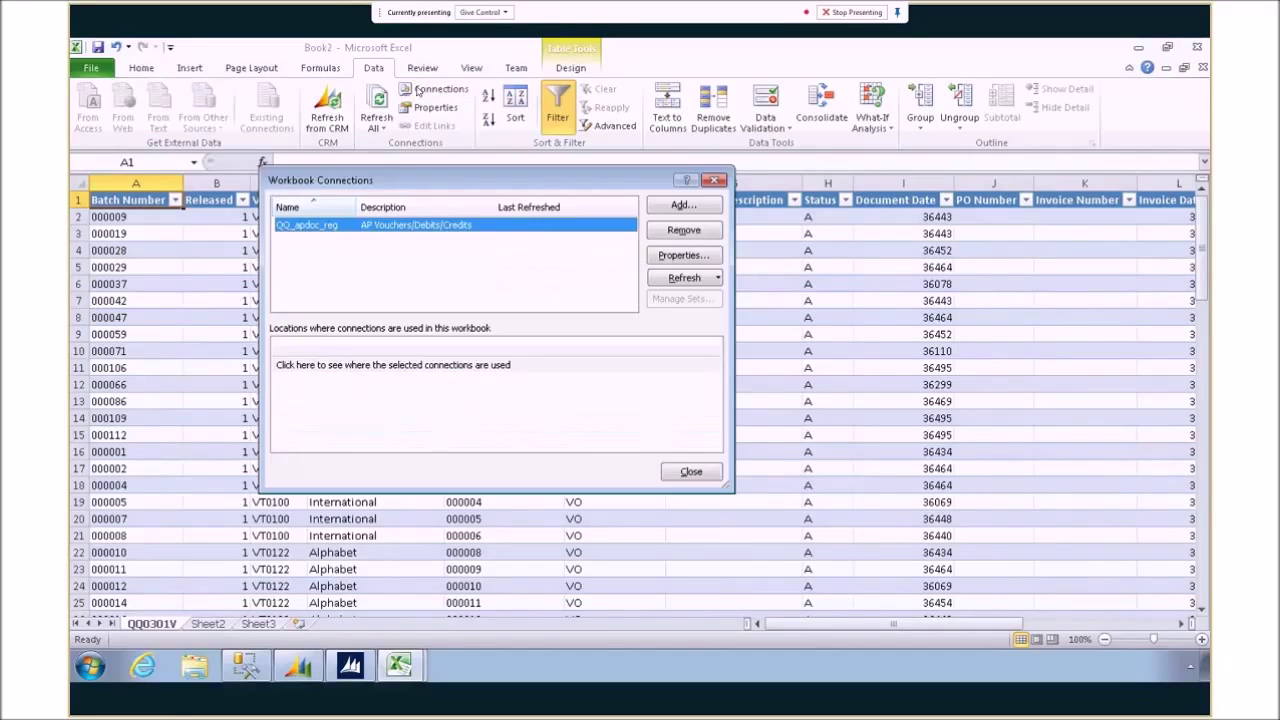
click(712, 264)
click(408, 211)
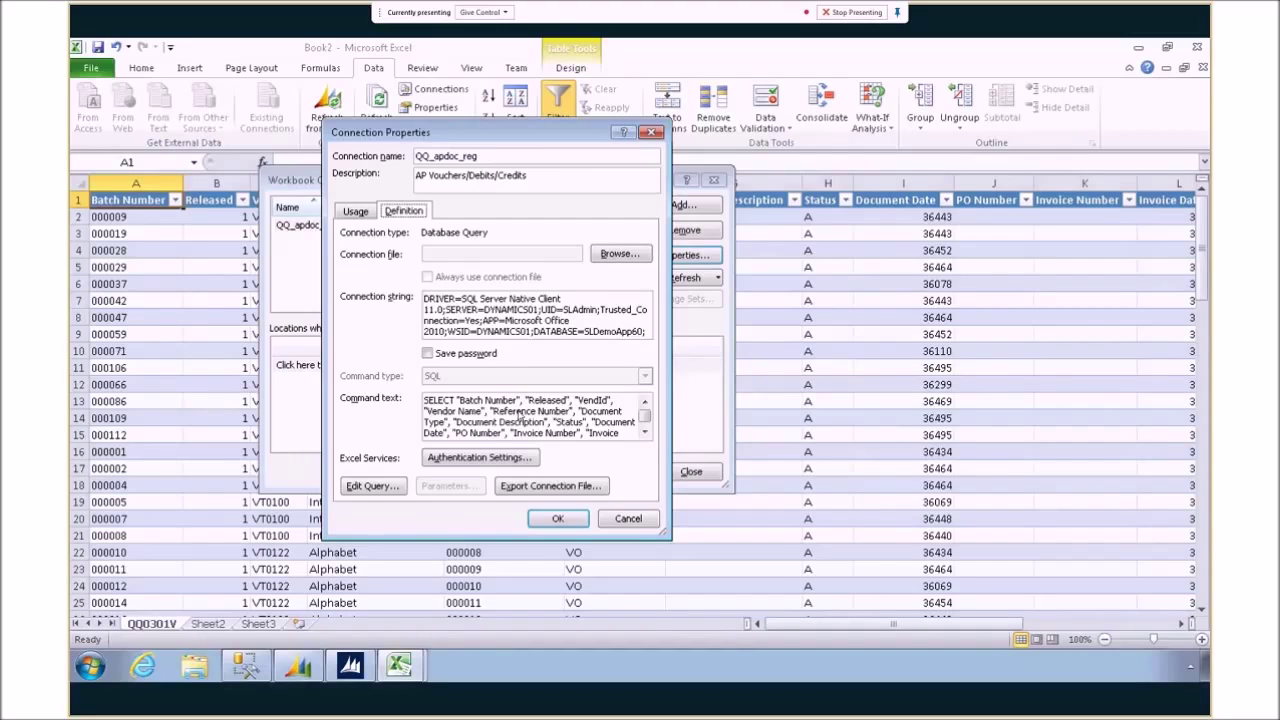
click(546, 524)
click(713, 477)
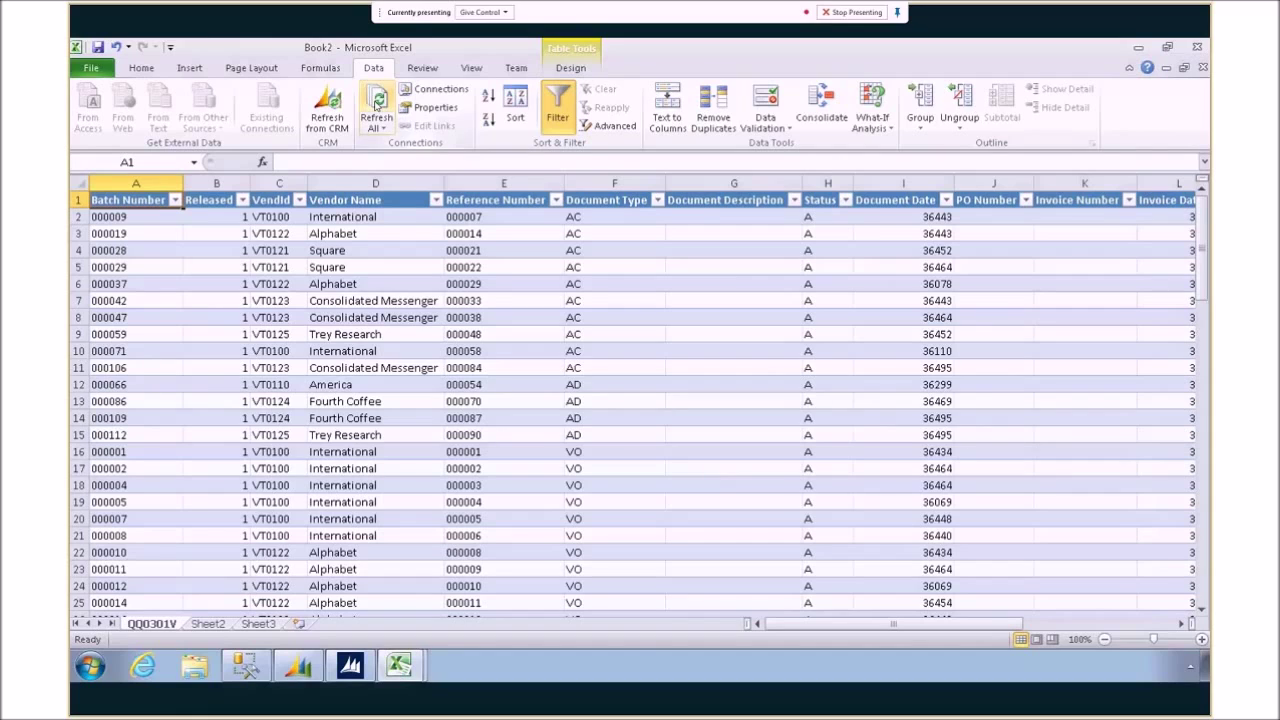
click(376, 102)
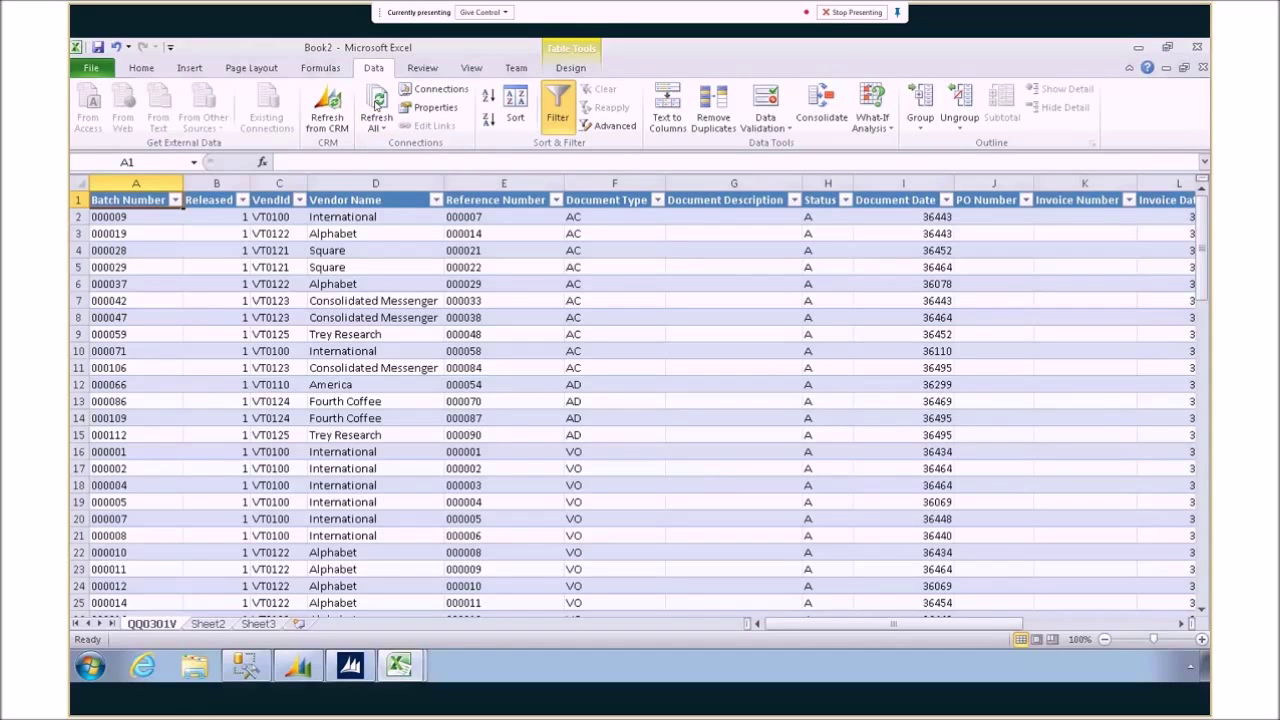
Export all rows and columns as an Excel connection into a new workbook, Book4
click(370, 657)
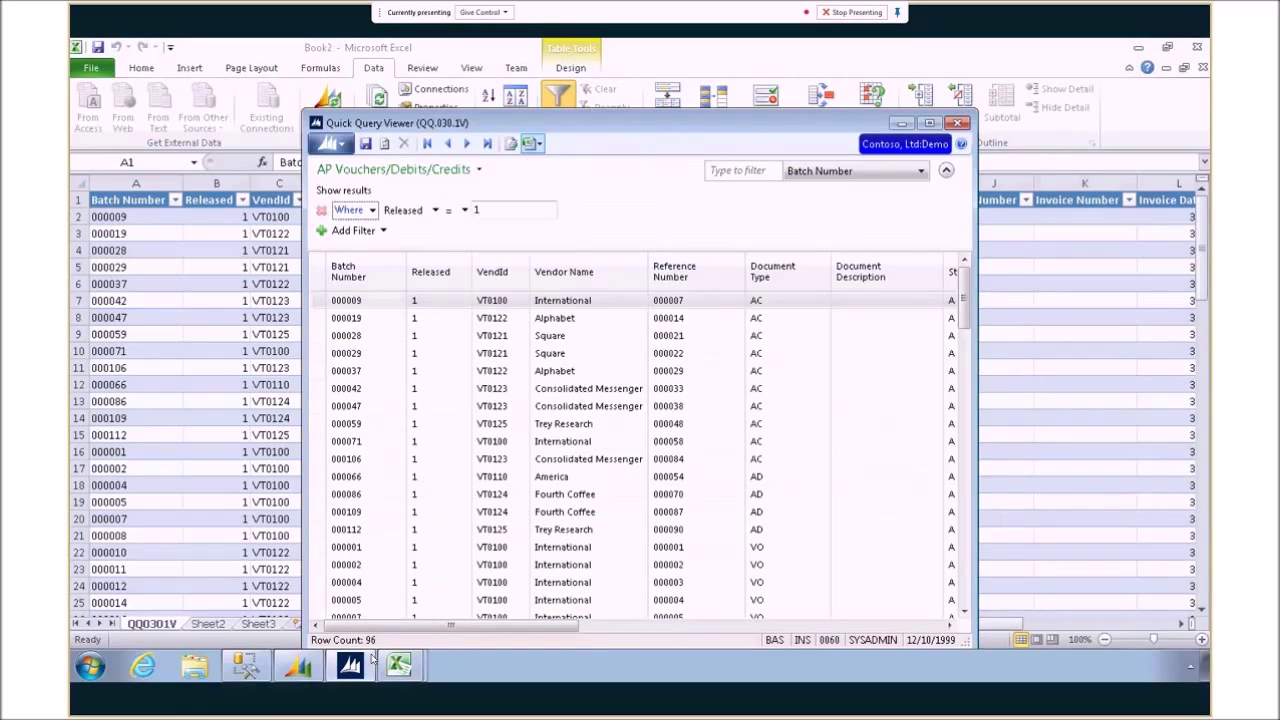
click(544, 146)
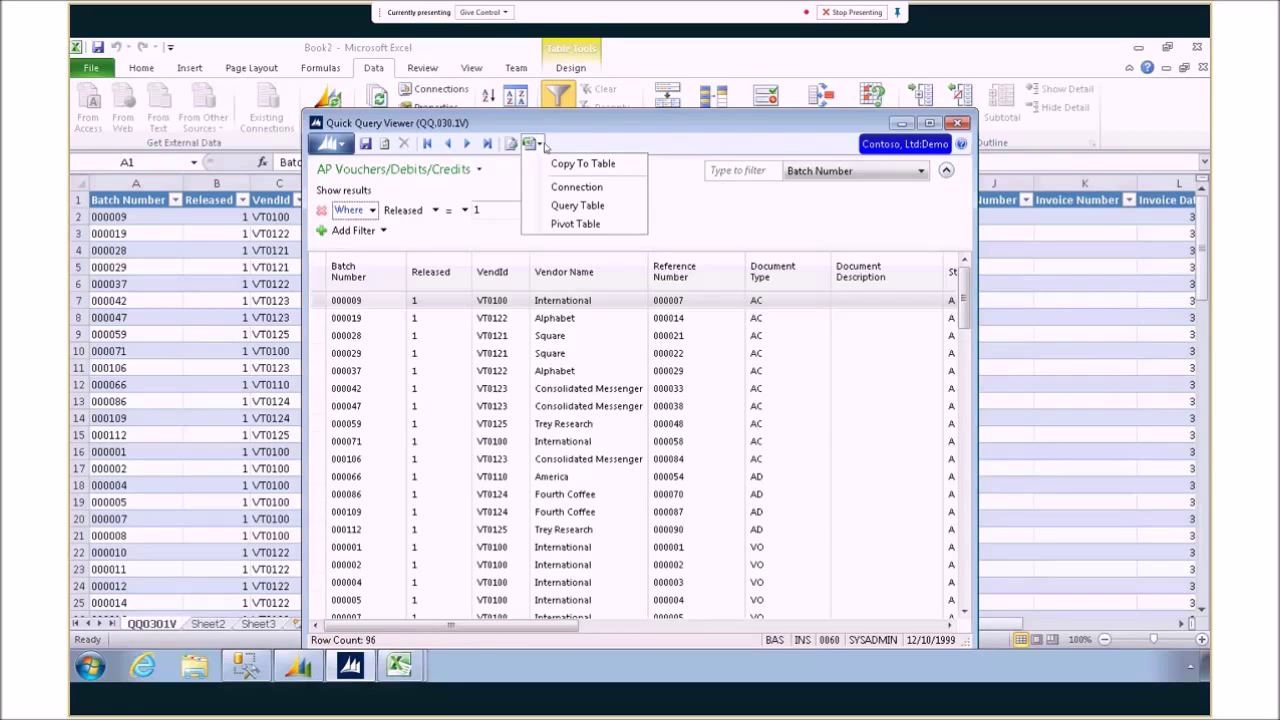
click(574, 186)
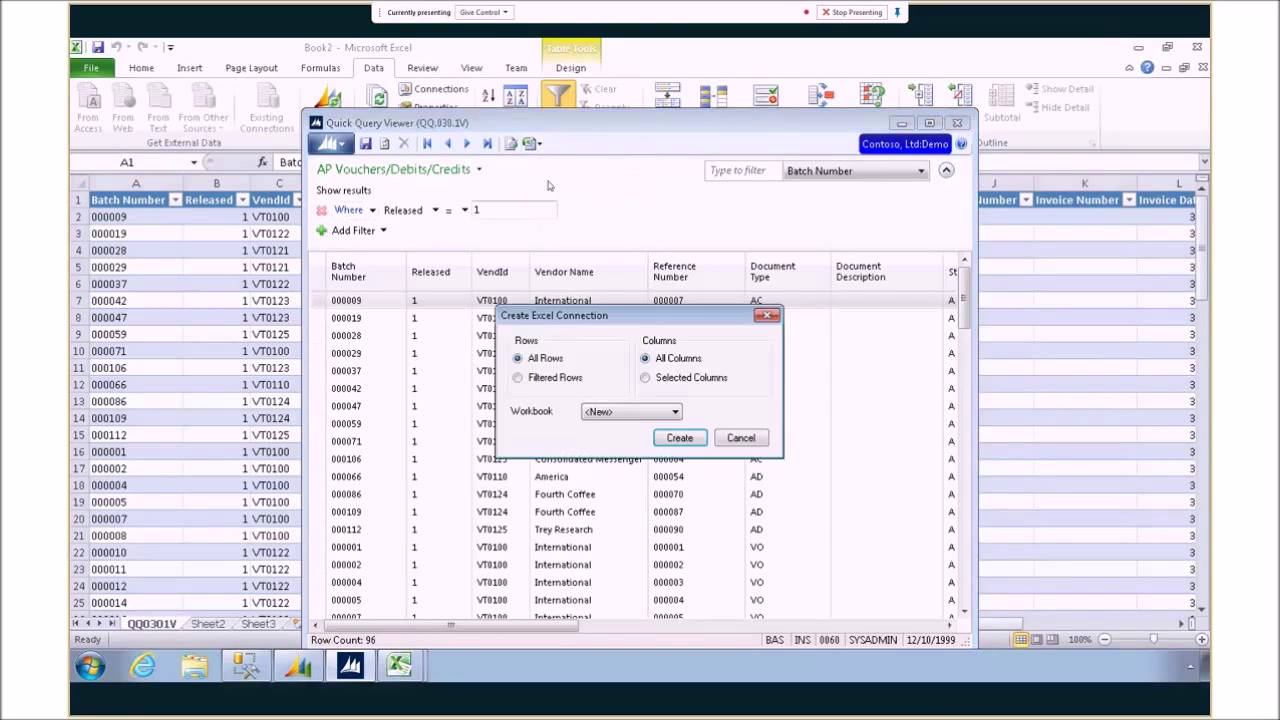
click(680, 438)
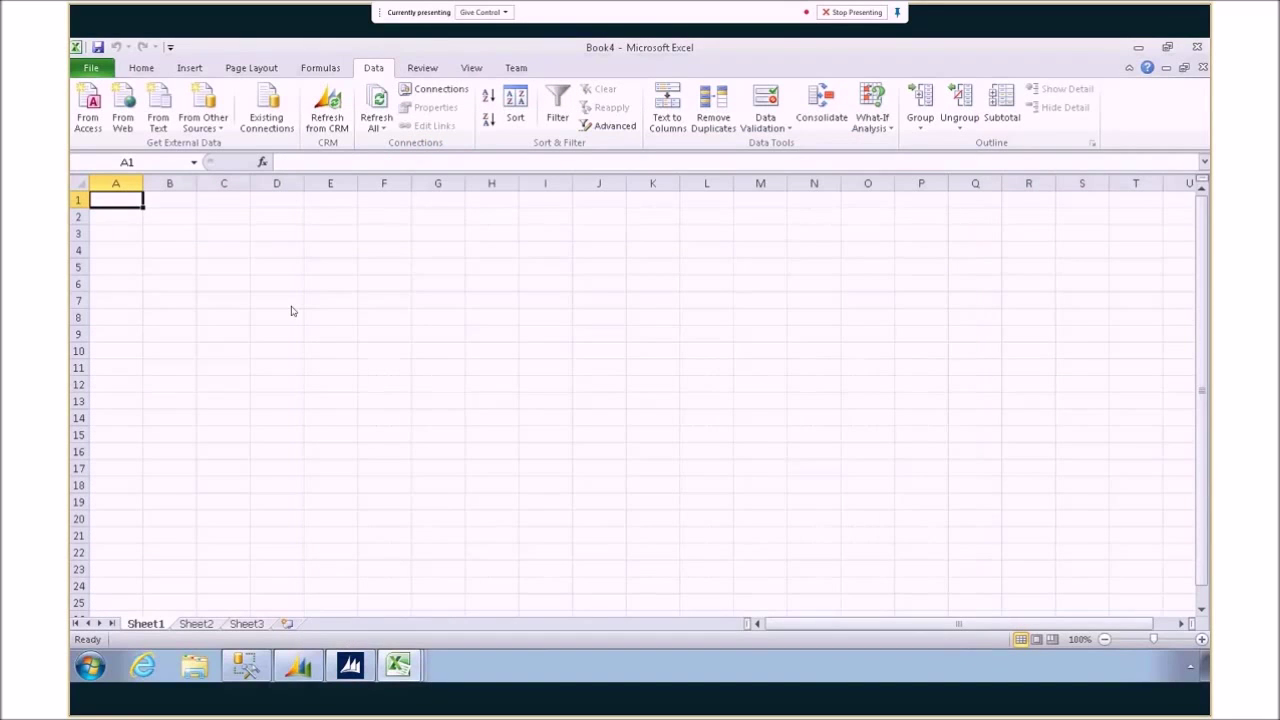
click(443, 90)
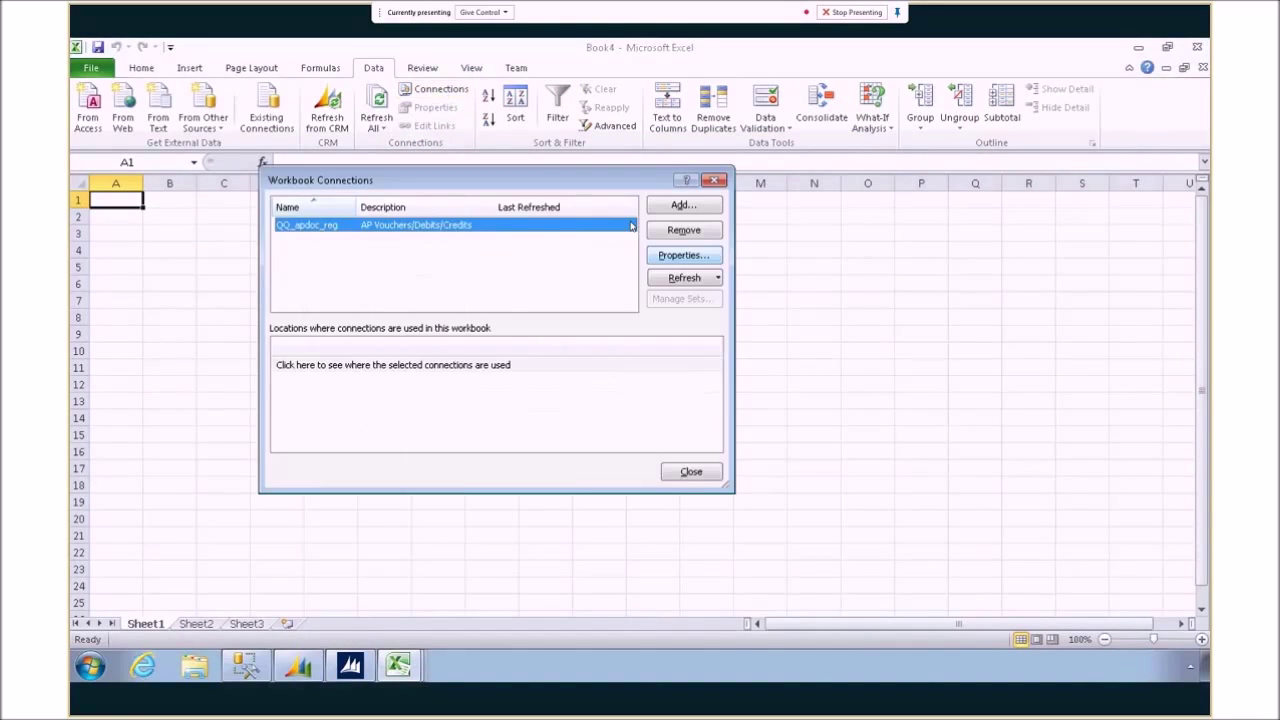
click(688, 255)
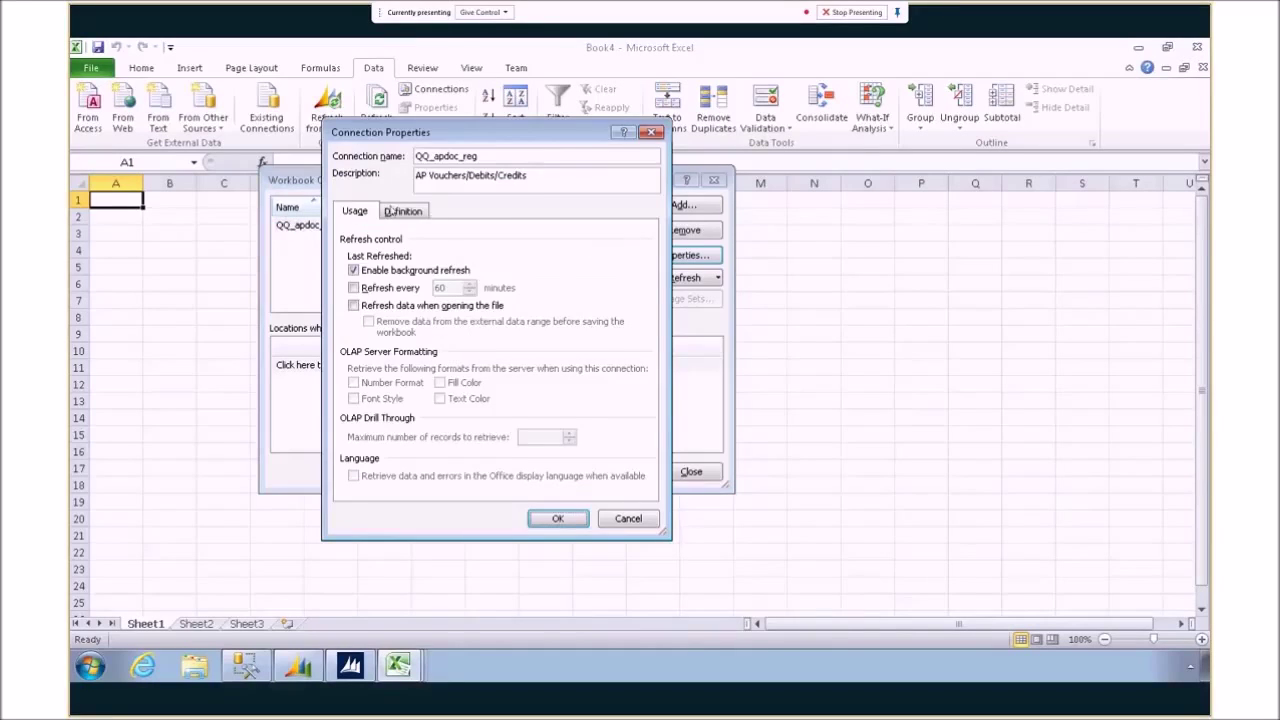
click(396, 211)
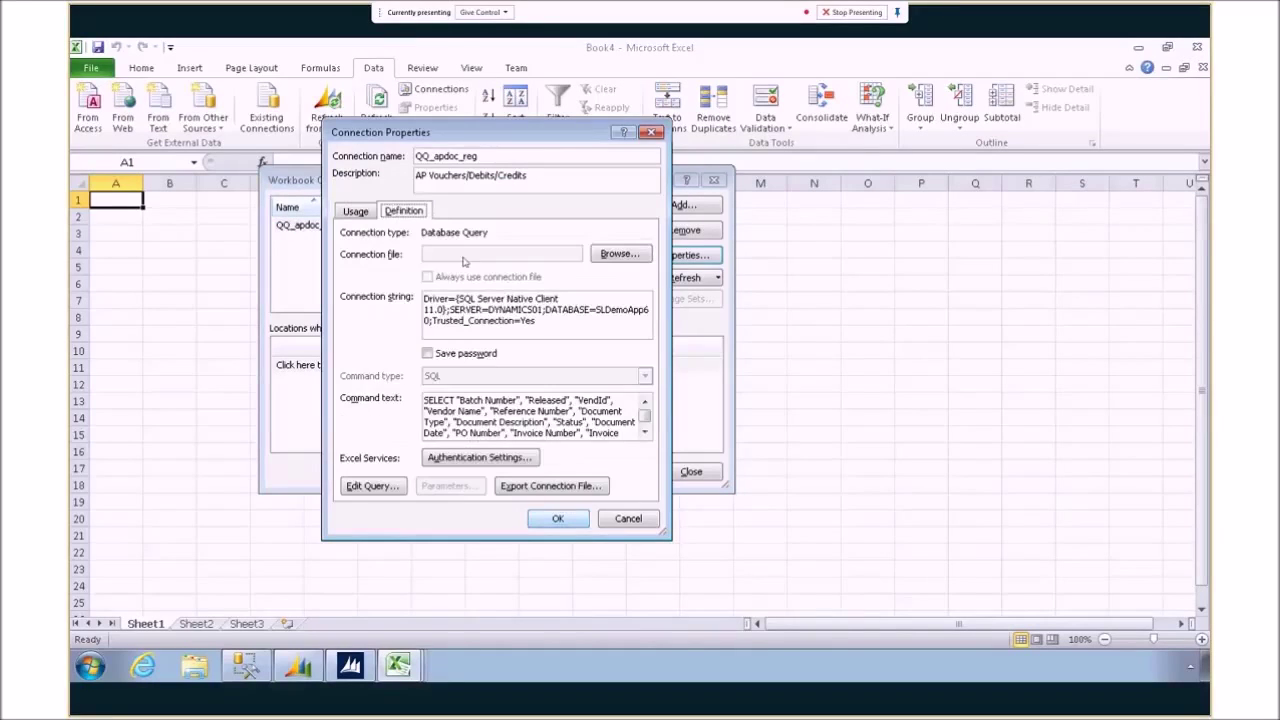
click(561, 524)
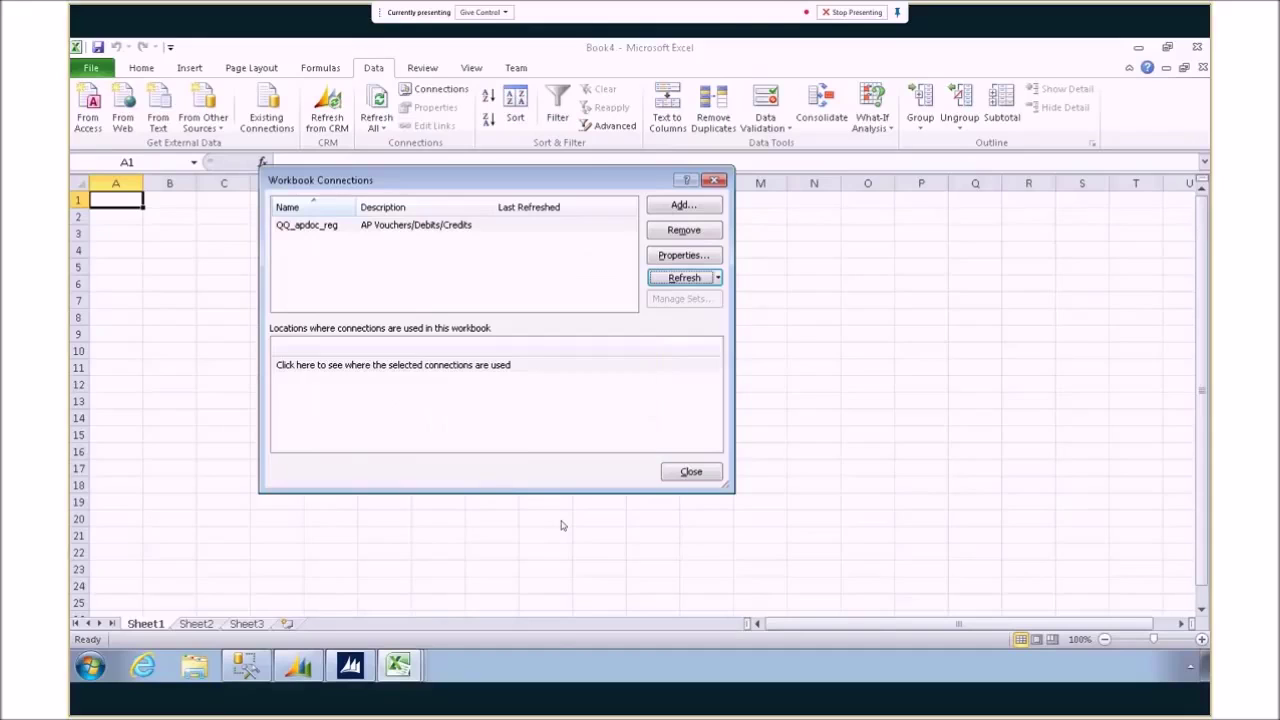
click(690, 474)
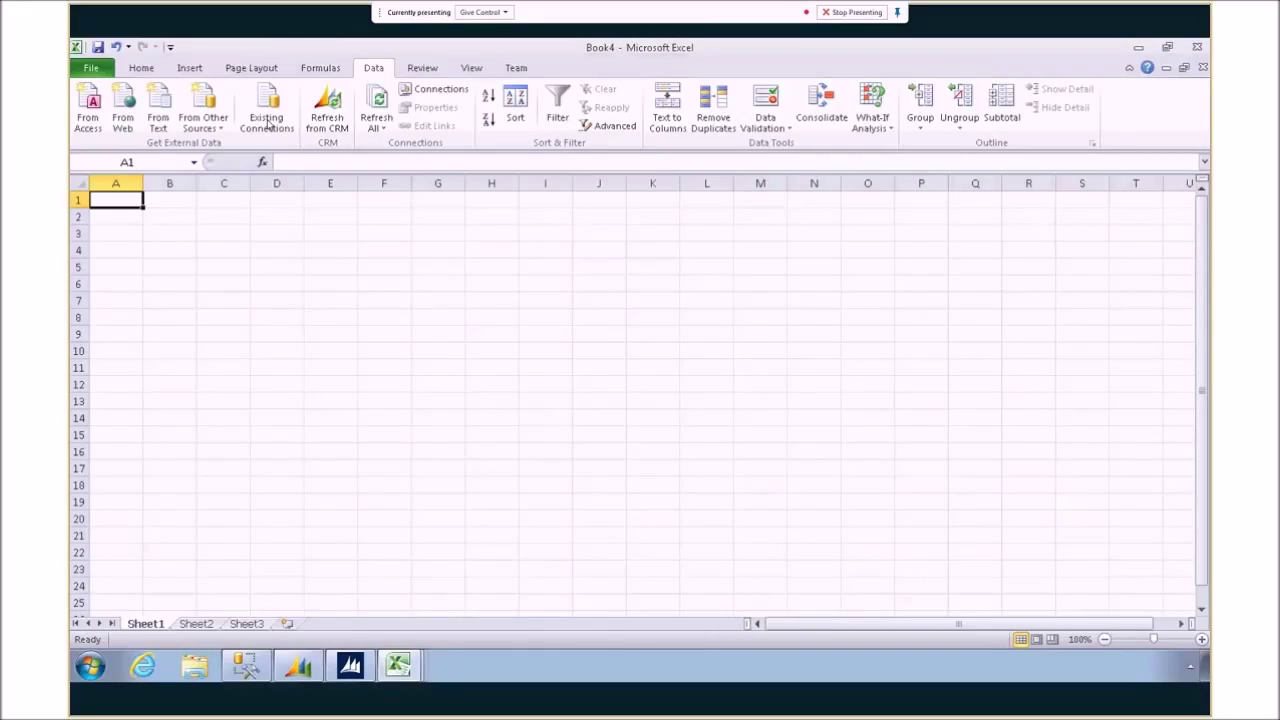
Set up a Pivot Table export with Document Balance as the pivot column in a new workbook
click(370, 668)
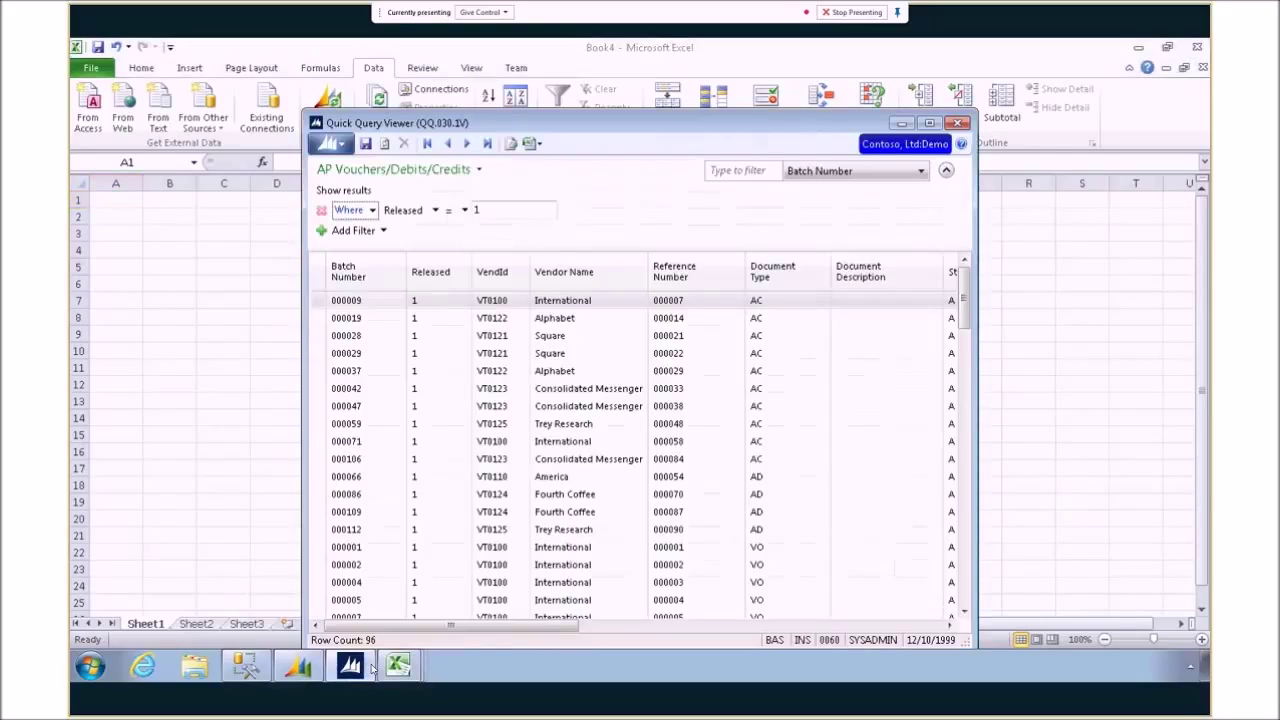
click(538, 145)
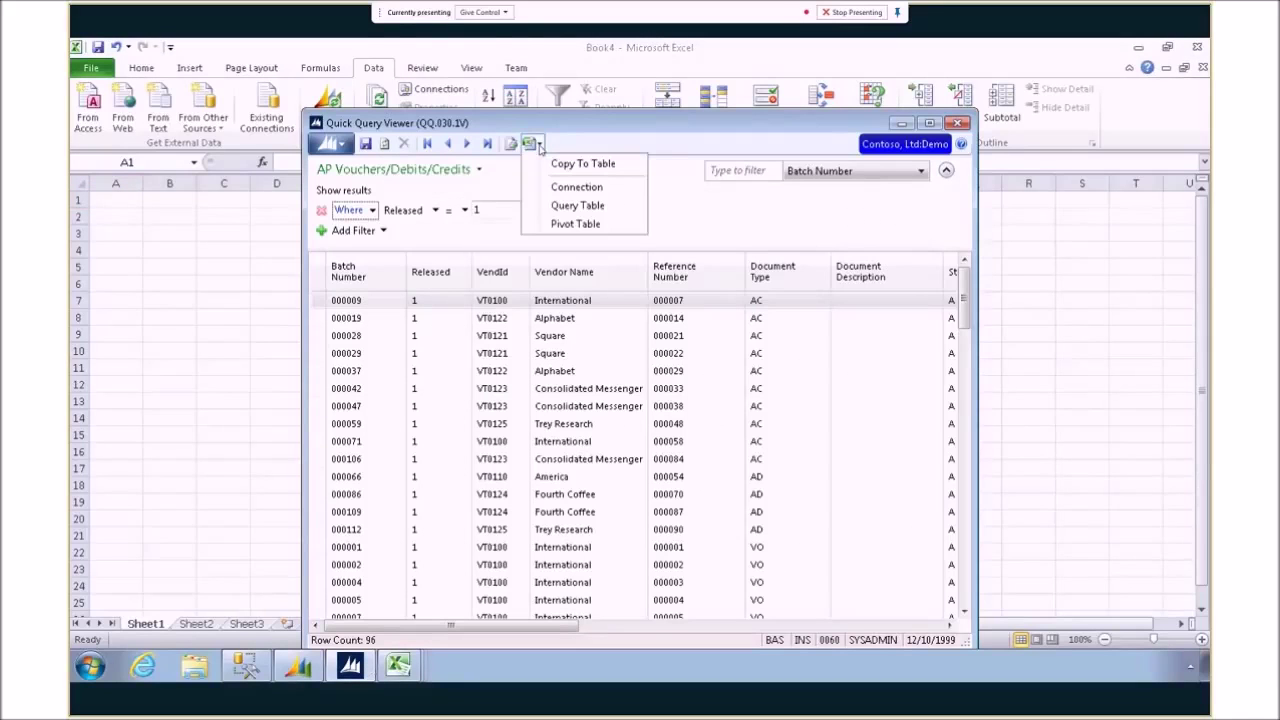
click(586, 225)
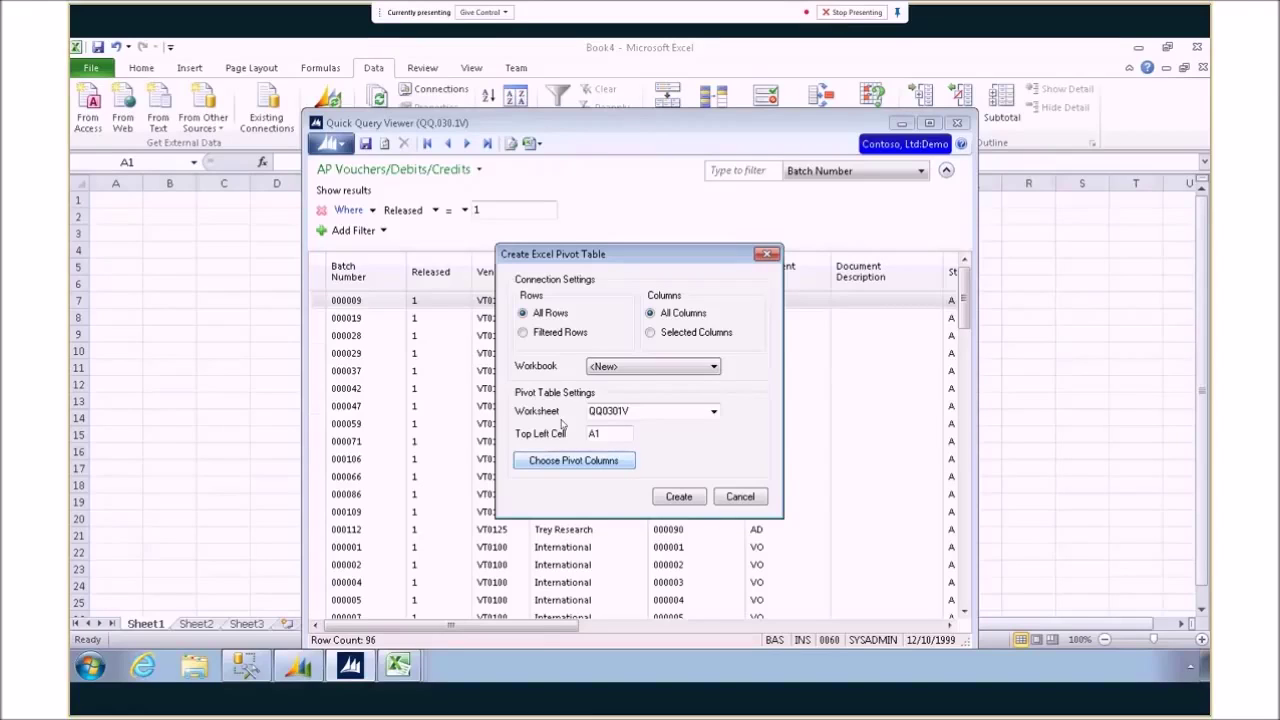
click(548, 464)
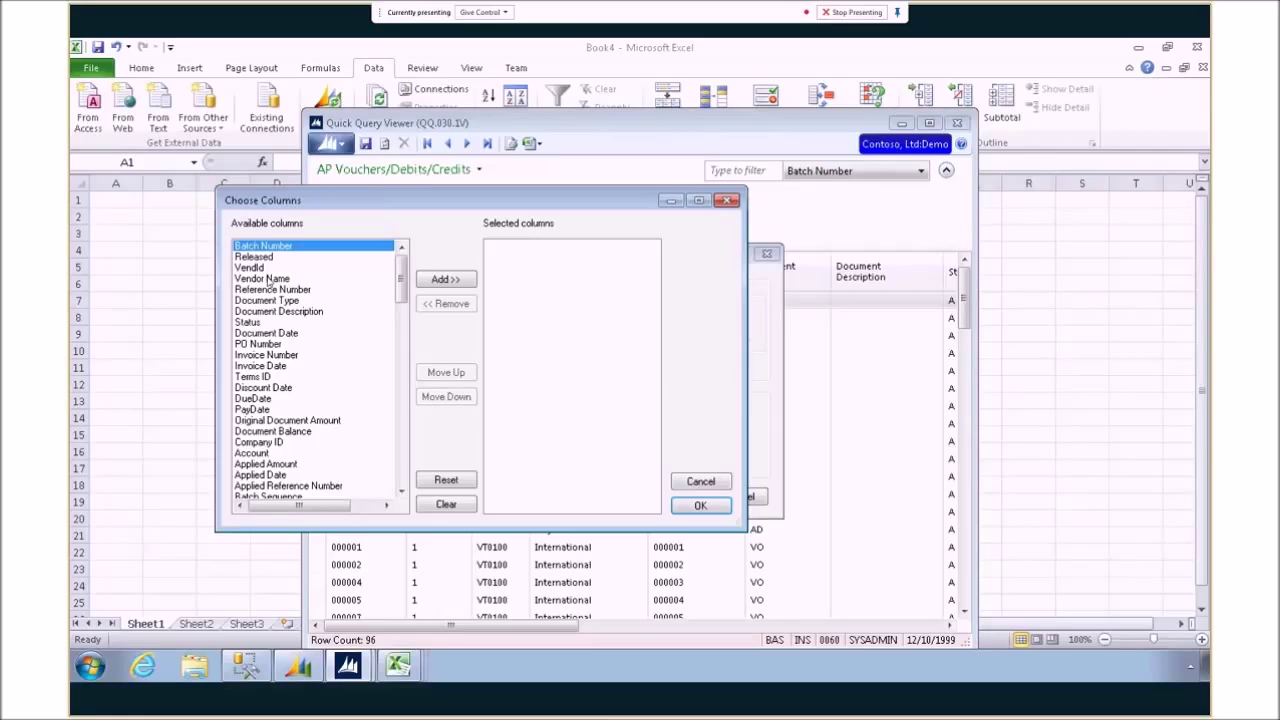
click(300, 431)
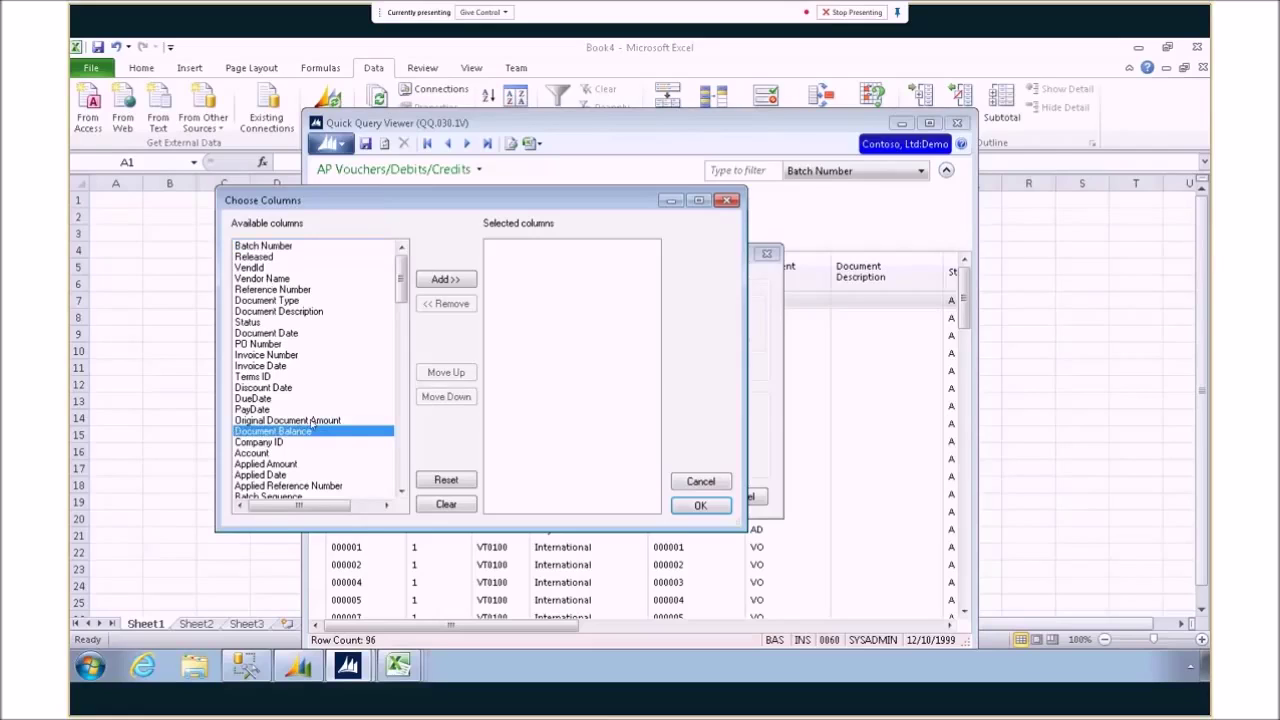
click(446, 282)
click(700, 507)
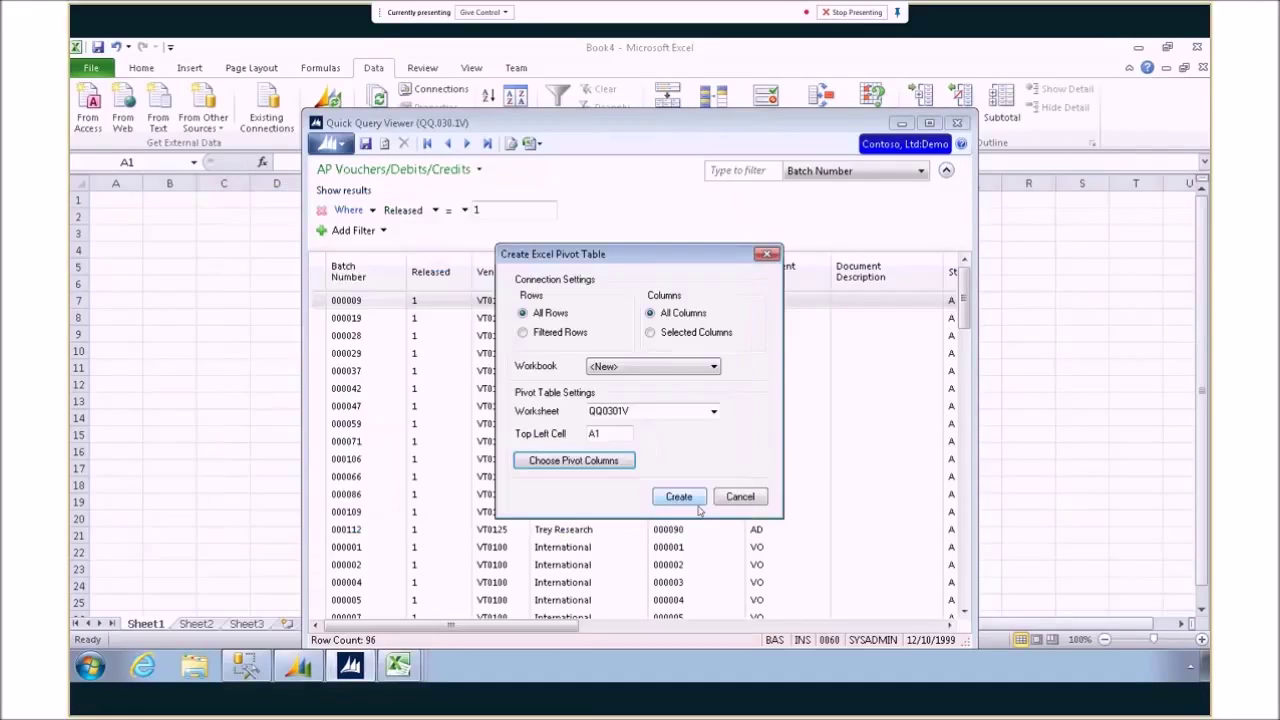
click(687, 500)
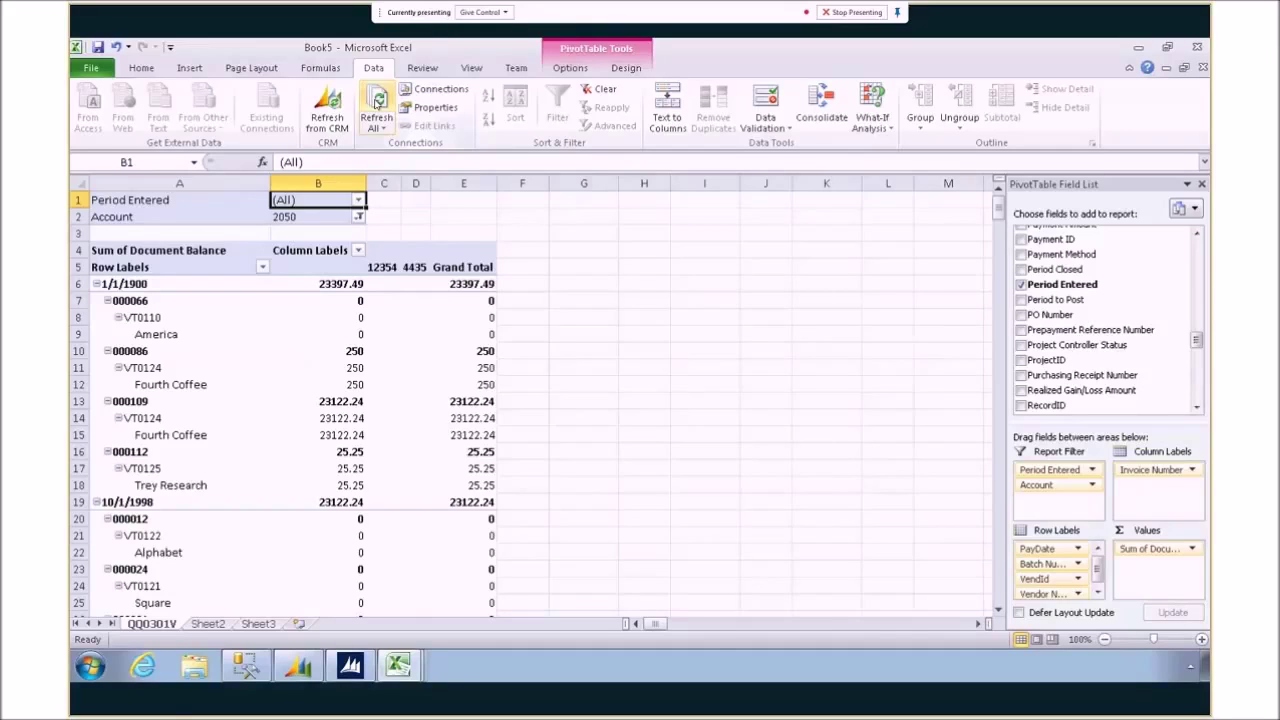
Refresh Book5's PivotTable so Document Balance splits across invoices 12354 and 4435 for Account 2050
click(377, 104)
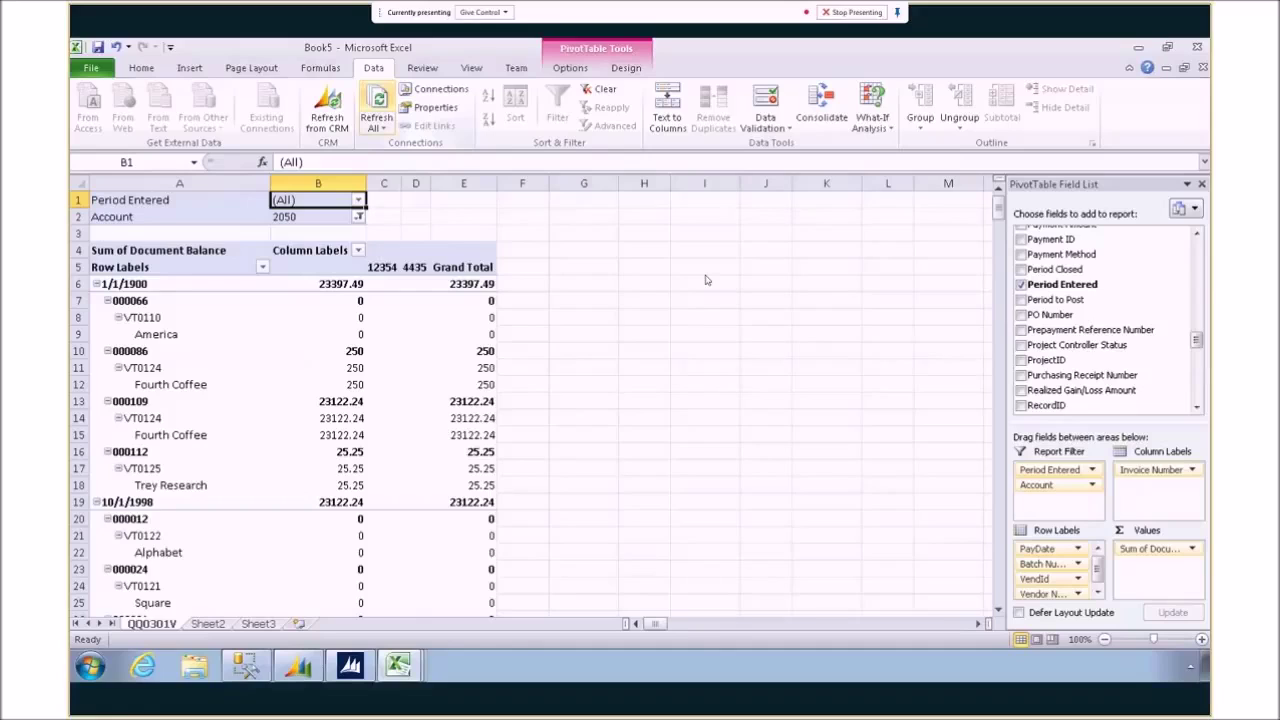